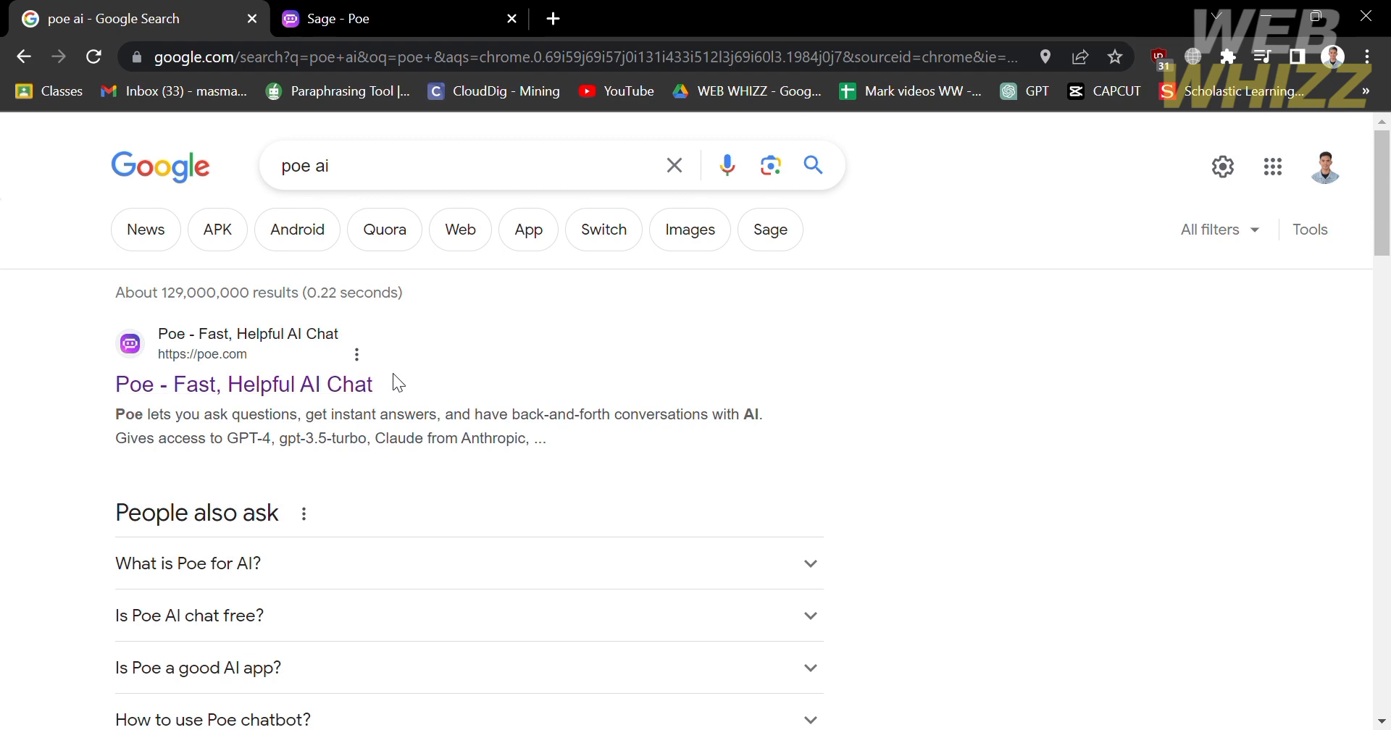
# - Open the Poe website from the search results and close the duplicate Sage tab
pyautogui.click(290, 396)
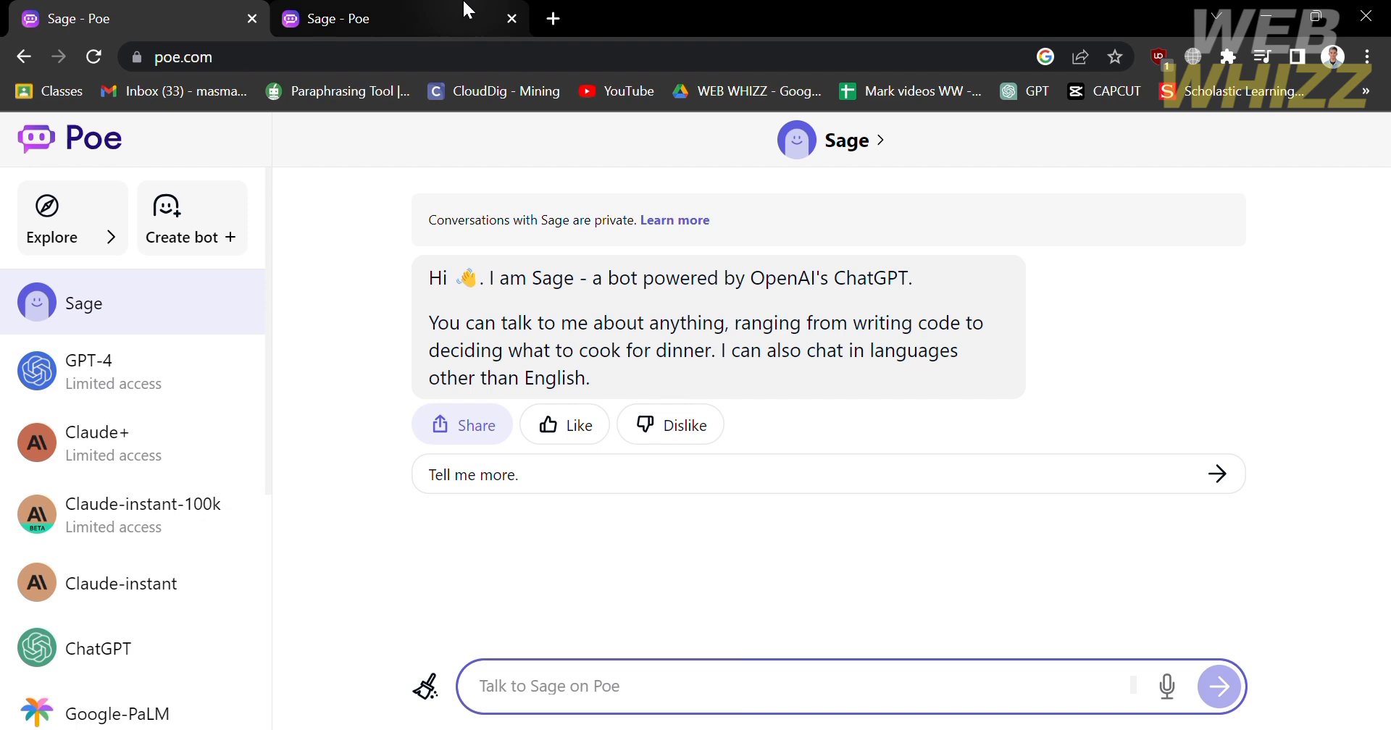
pyautogui.click(512, 18)
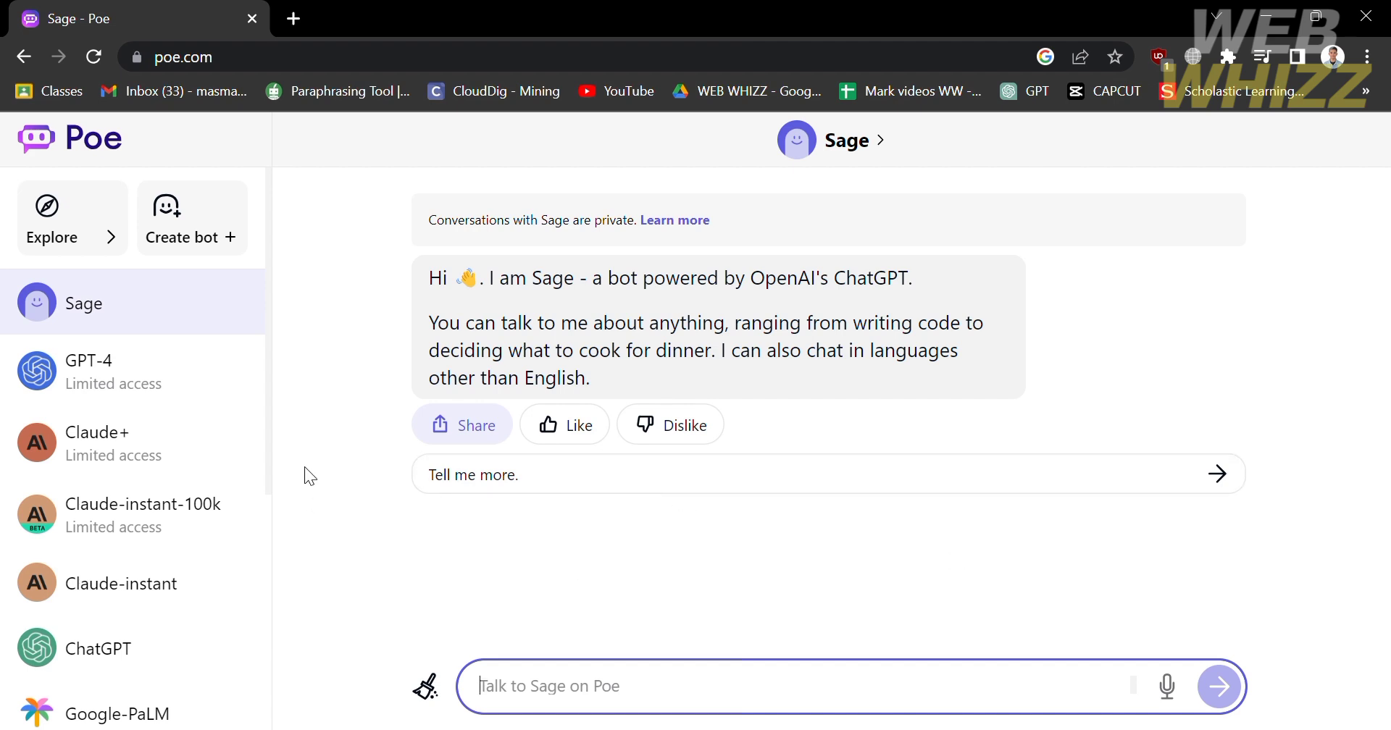
# - Start creating a new bot and proceed with completing the Poe profile
pyautogui.scroll(-2, 177, 391)
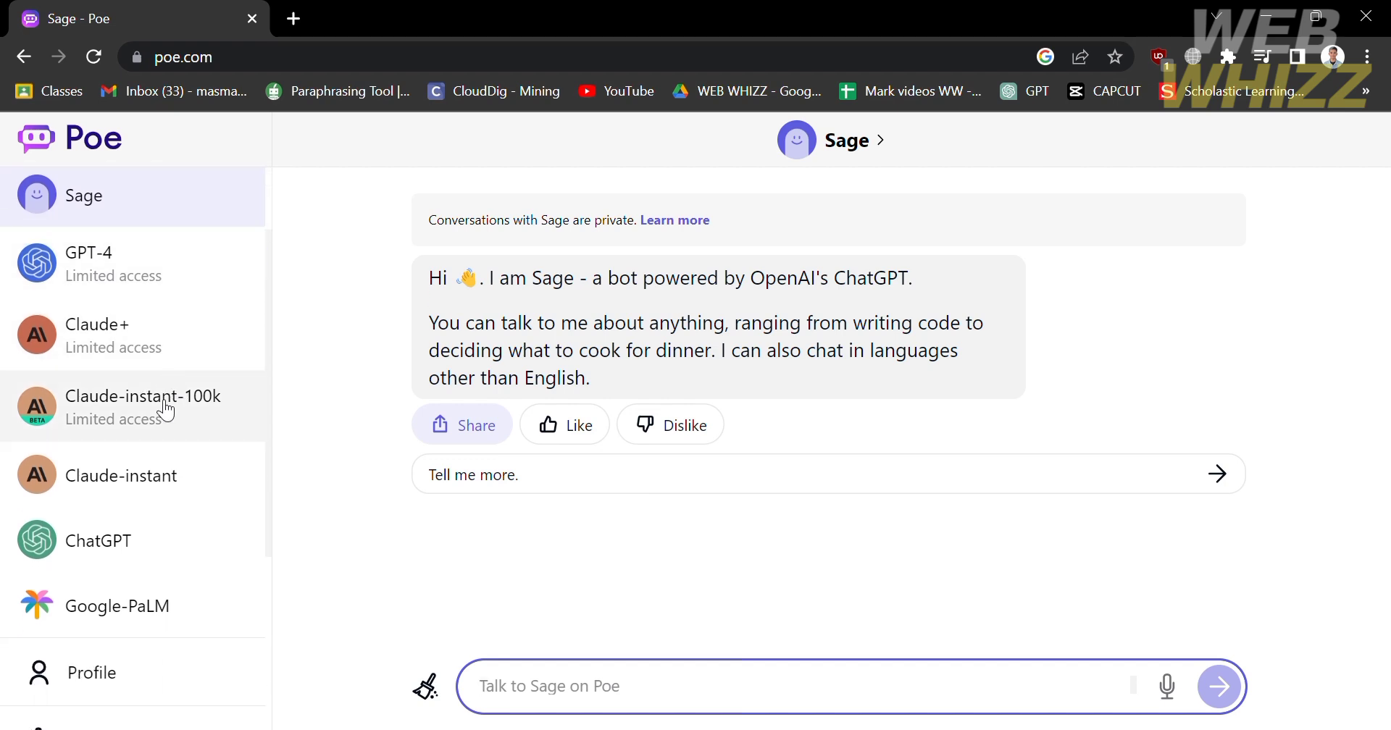
pyautogui.scroll(-2, 165, 407)
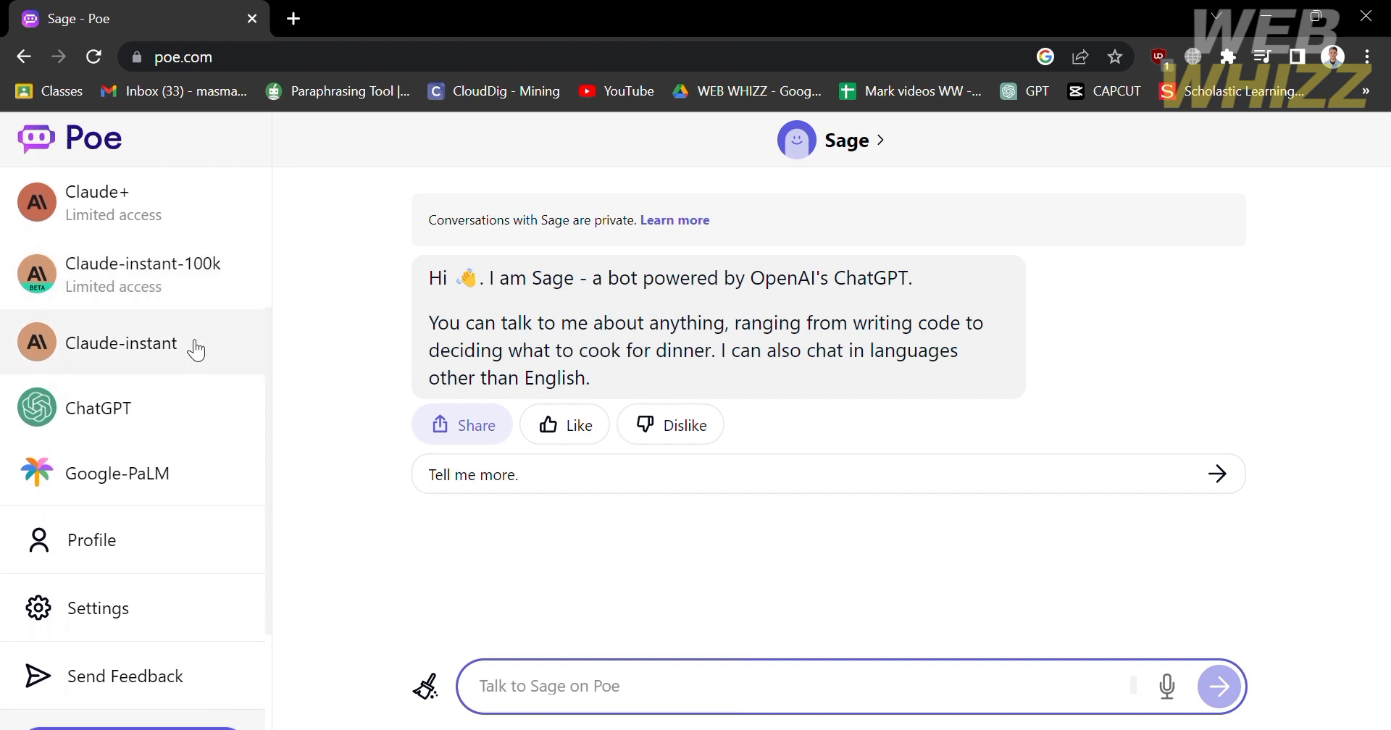
pyautogui.scroll(-1, 207, 474)
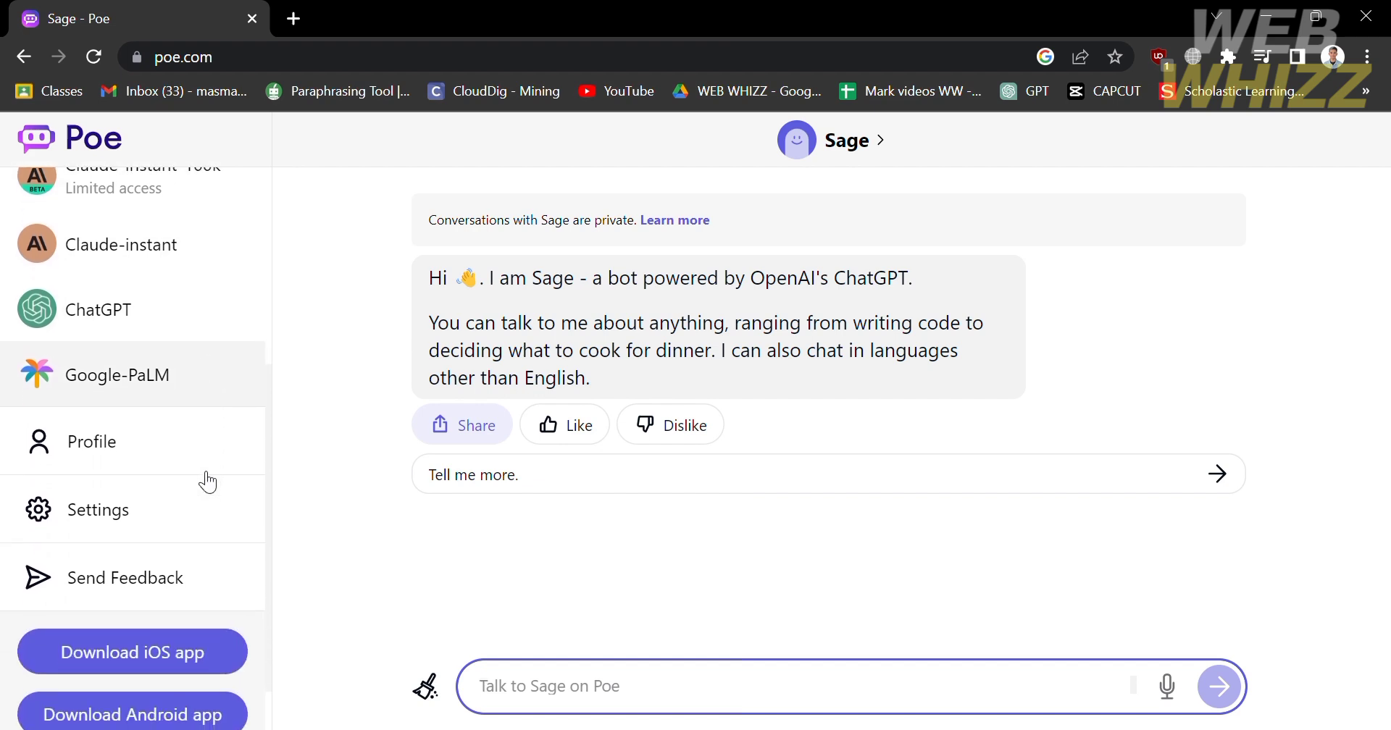
pyautogui.scroll(-1, 206, 479)
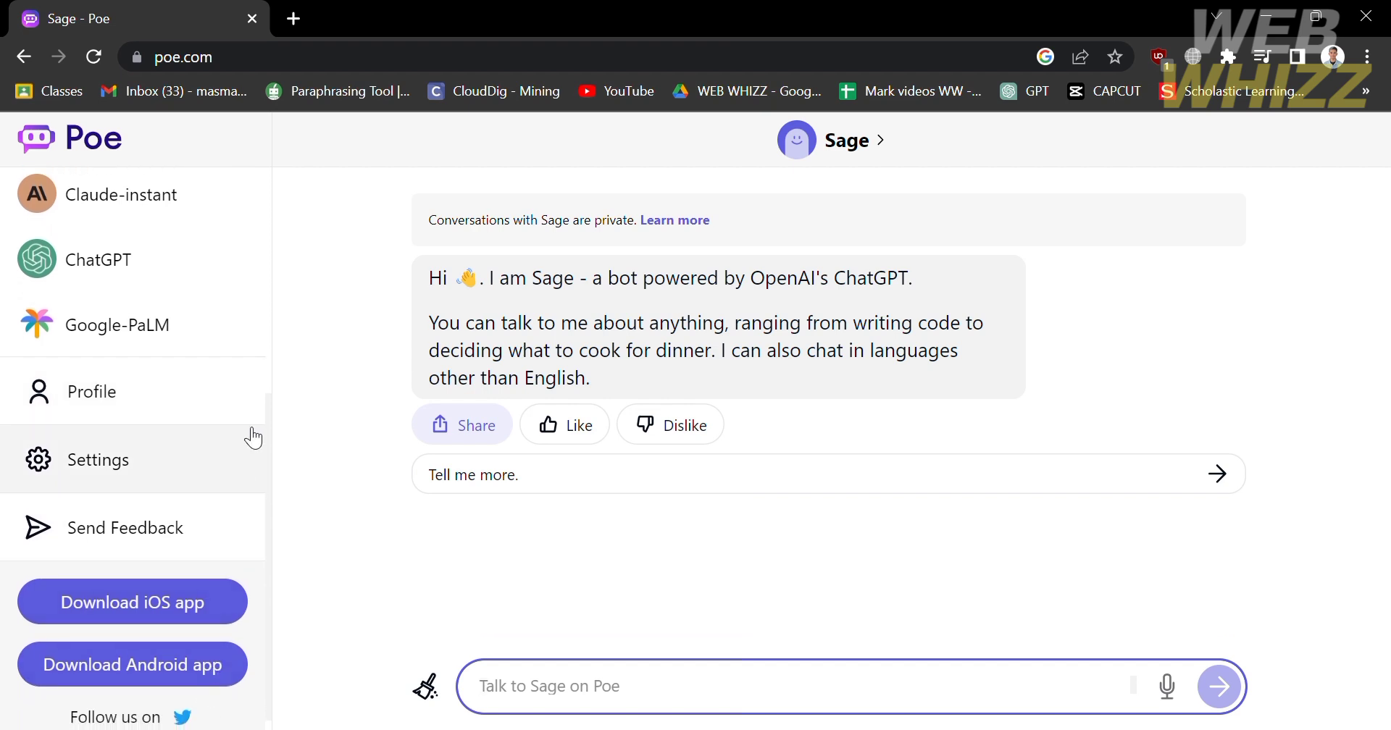
pyautogui.scroll(4, 253, 438)
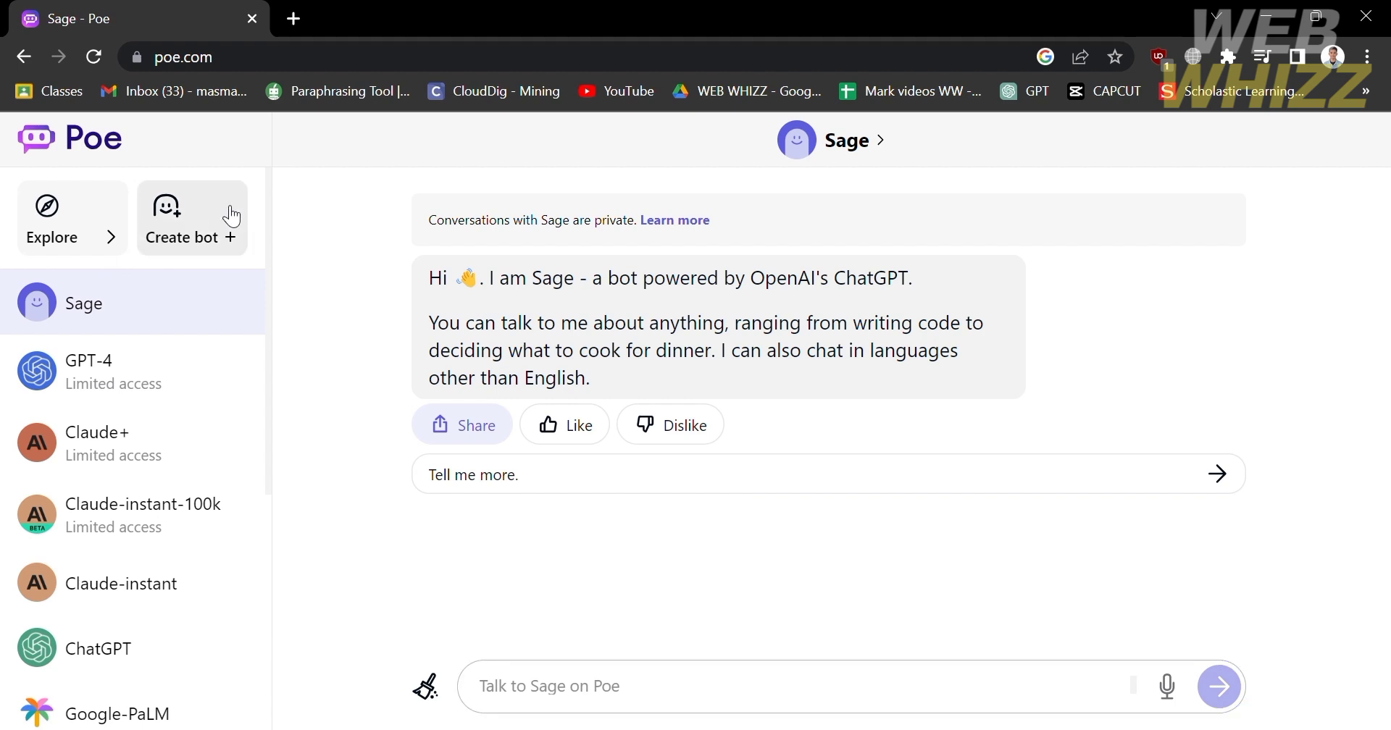
pyautogui.click(225, 212)
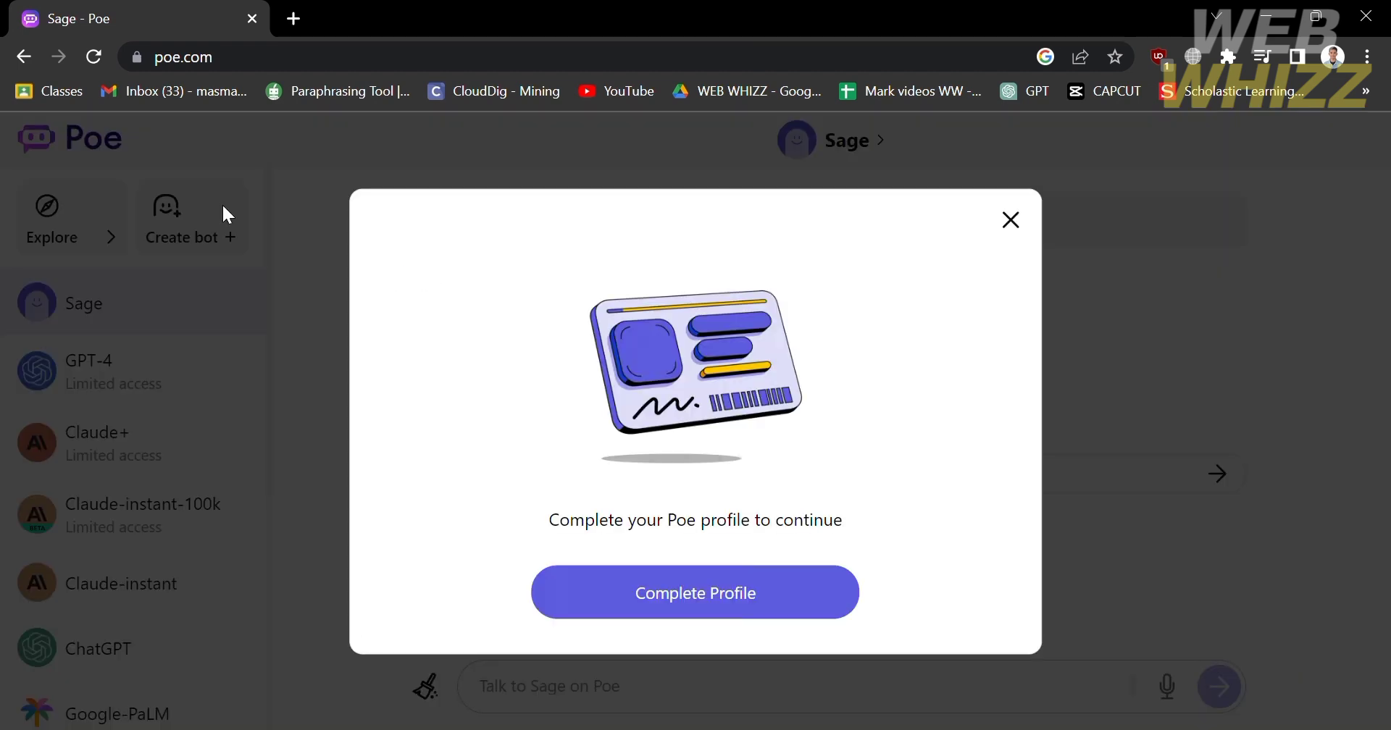
pyautogui.click(778, 582)
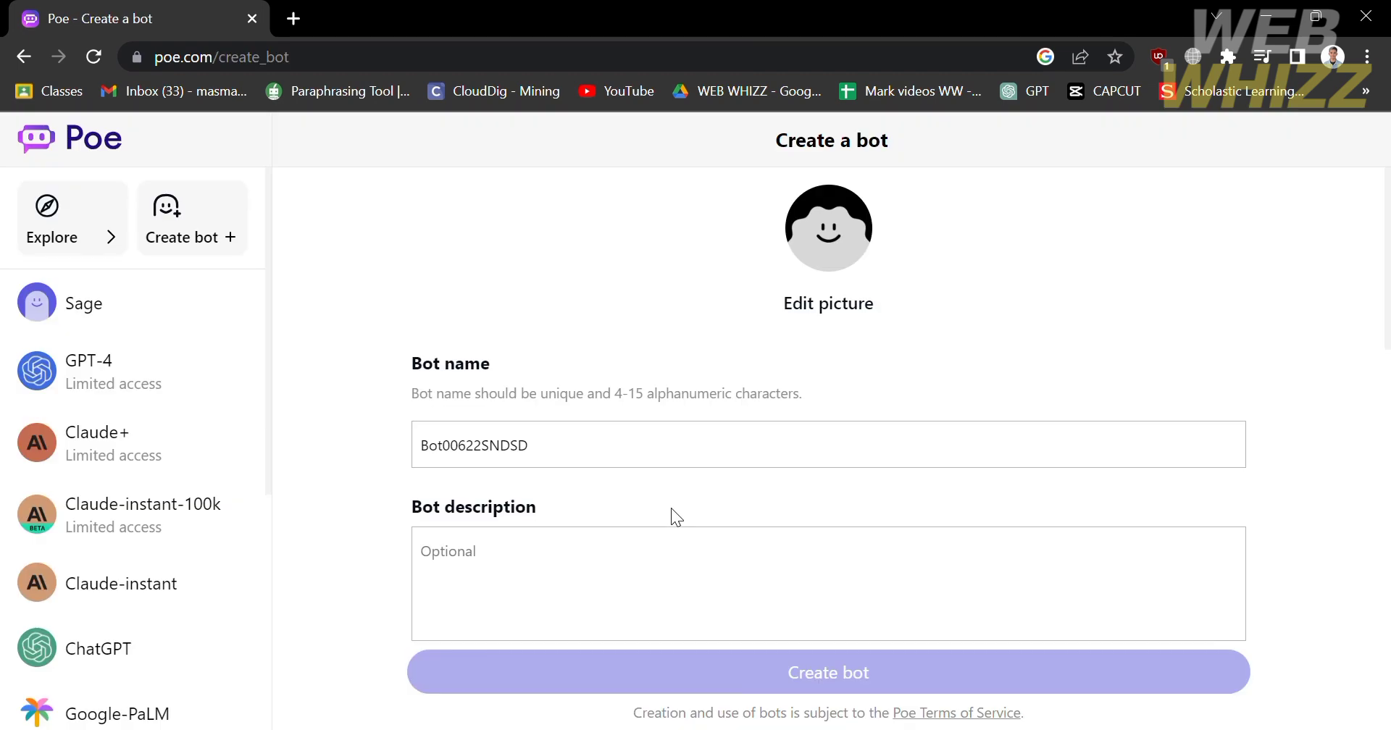
# - Replace the default bot name with "WebWhizz"
pyautogui.scroll(-2, 671, 516)
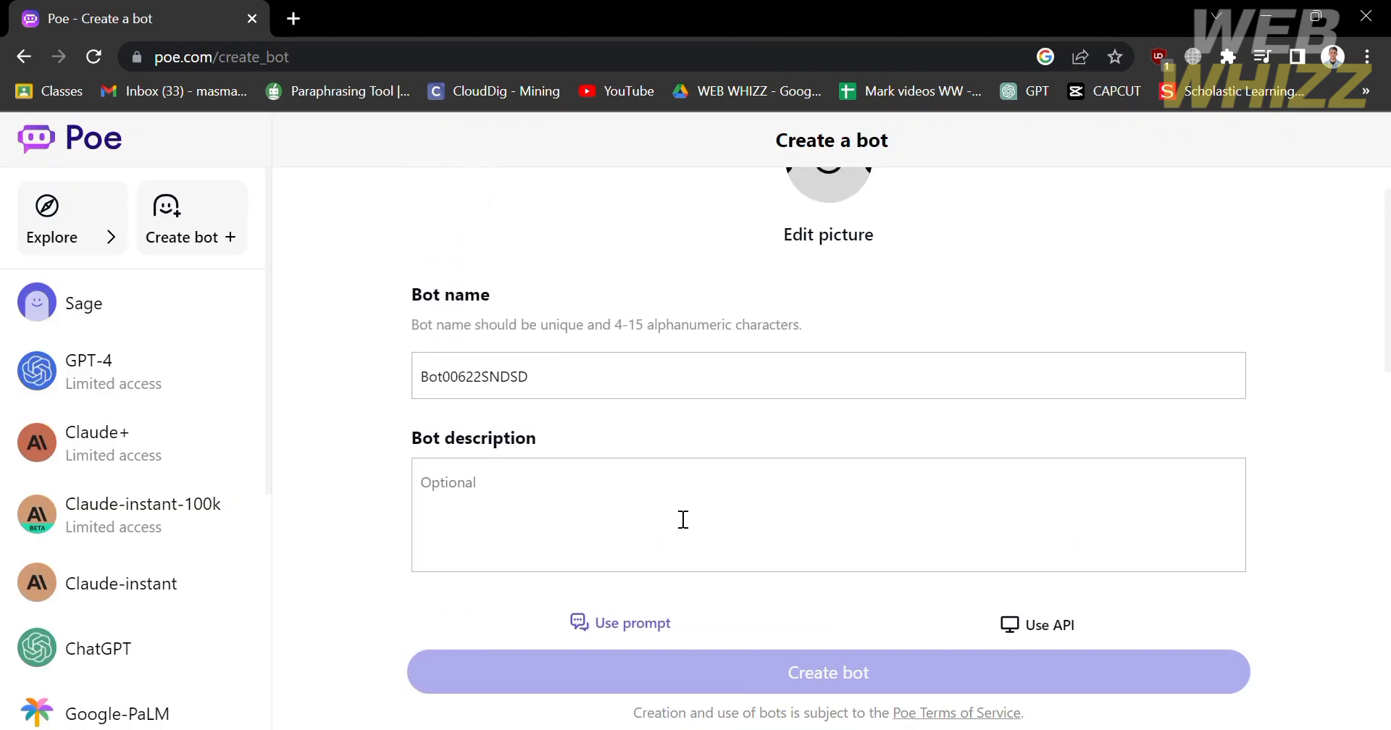
pyautogui.scroll(2, 682, 519)
pyautogui.doubleClick(543, 444)
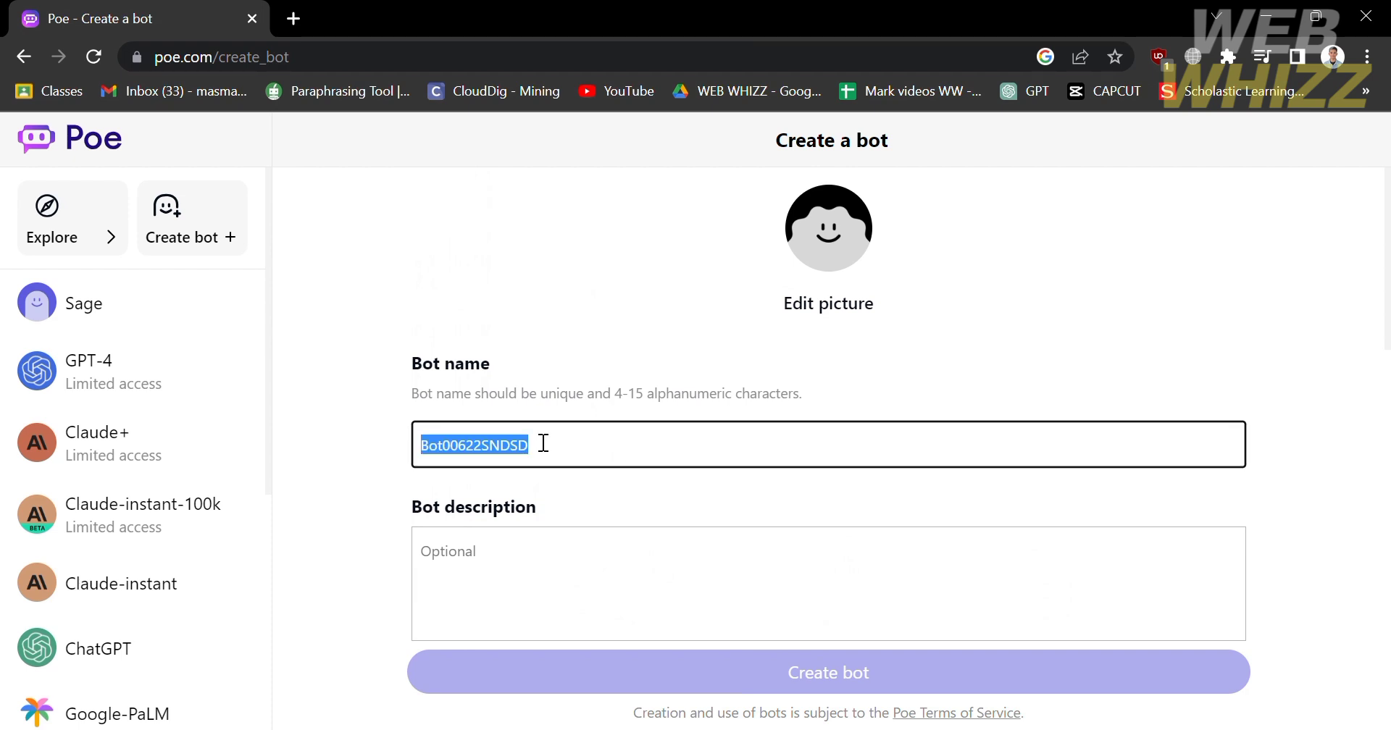
pyautogui.write('WebWhizz')
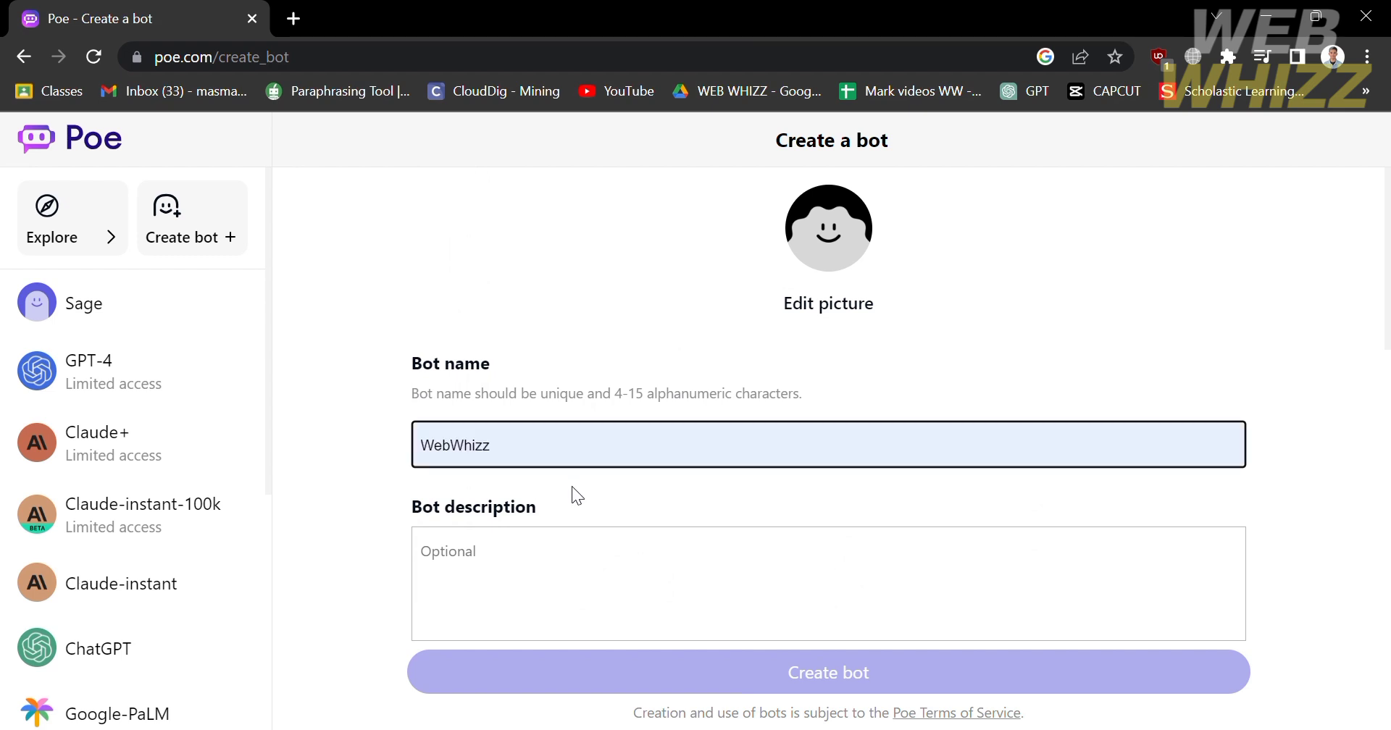
# - Enter the bot description "A bot that teaches about the tutorial on any platform."
pyautogui.click(571, 485)
pyautogui.click(571, 544)
pyautogui.scroll(-3, 568, 571)
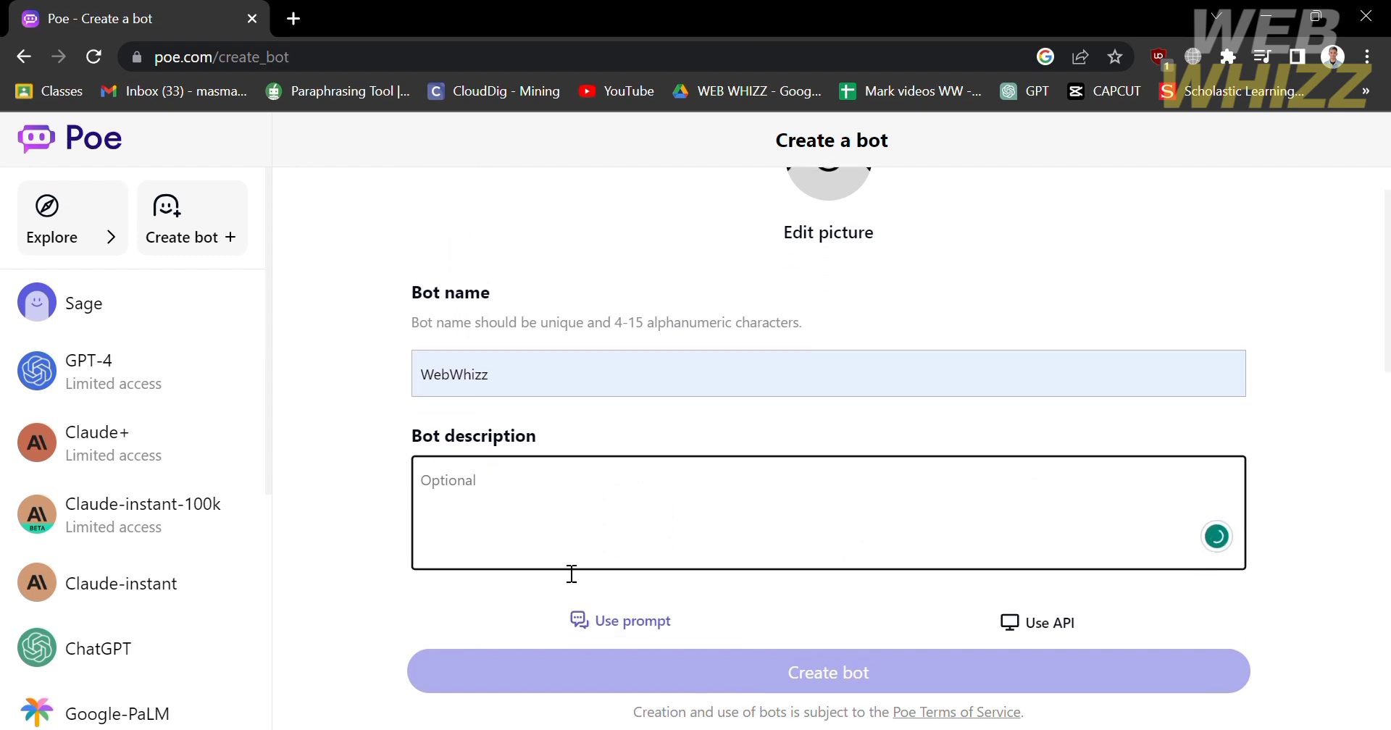
pyautogui.scroll(2, 560, 562)
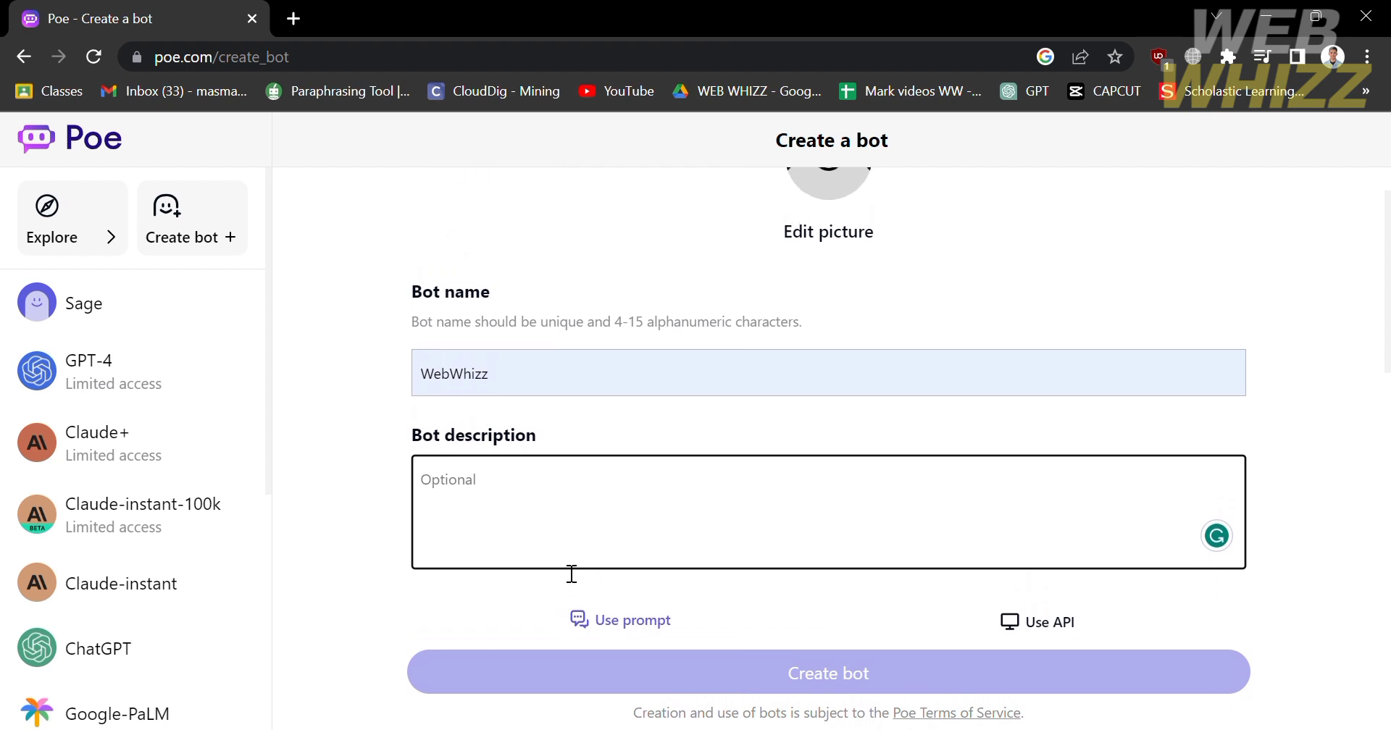
pyautogui.write('A bot that teach about the tutorial on any platform')
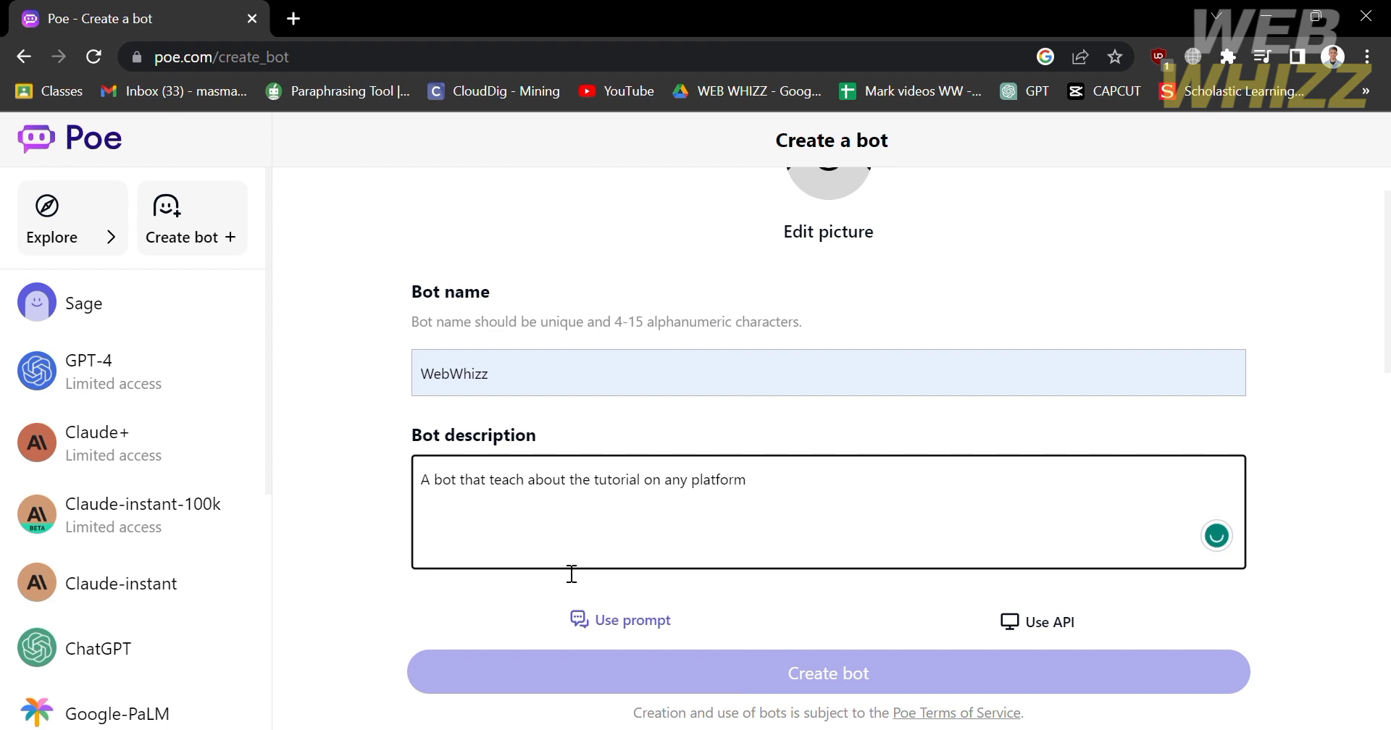
# - Set the base bot to ChatGPT for the prompt-based bot
pyautogui.scroll(-4, 754, 427)
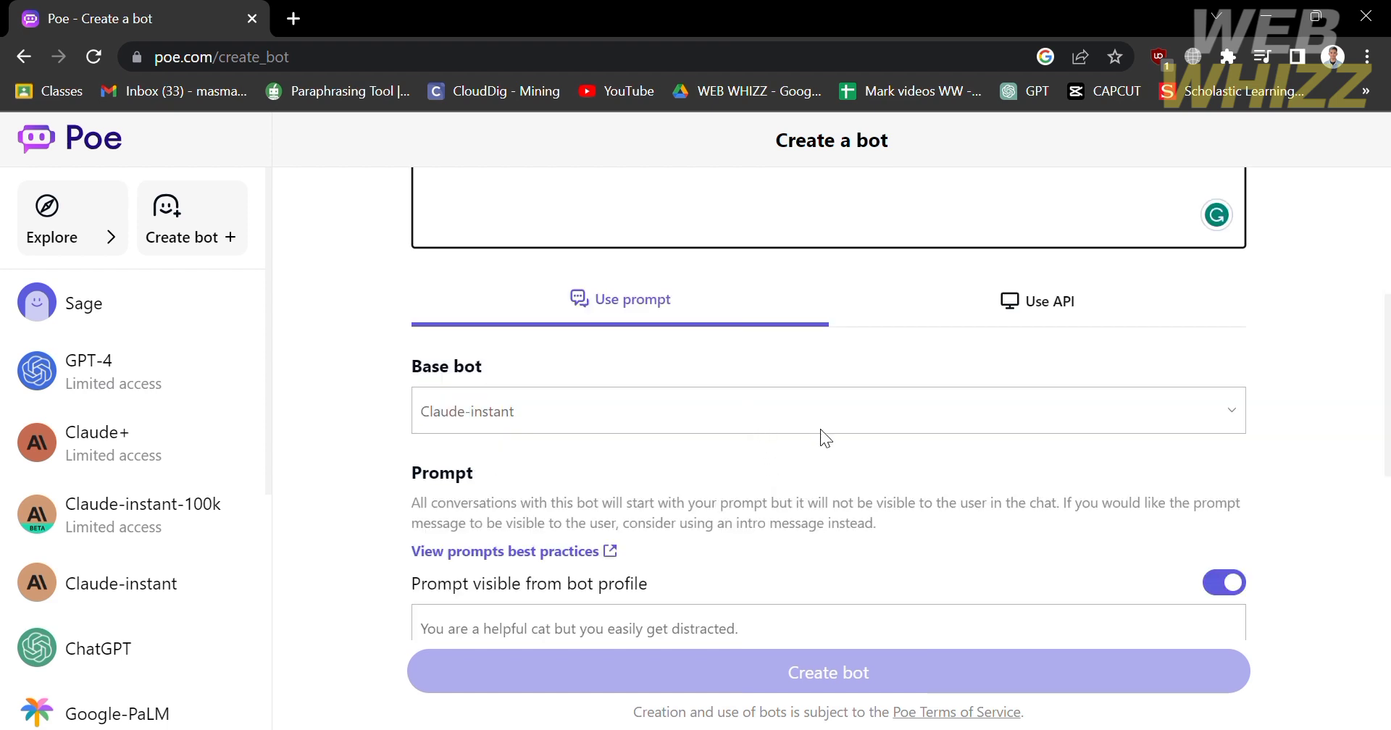
pyautogui.scroll(-1, 820, 429)
pyautogui.click(801, 339)
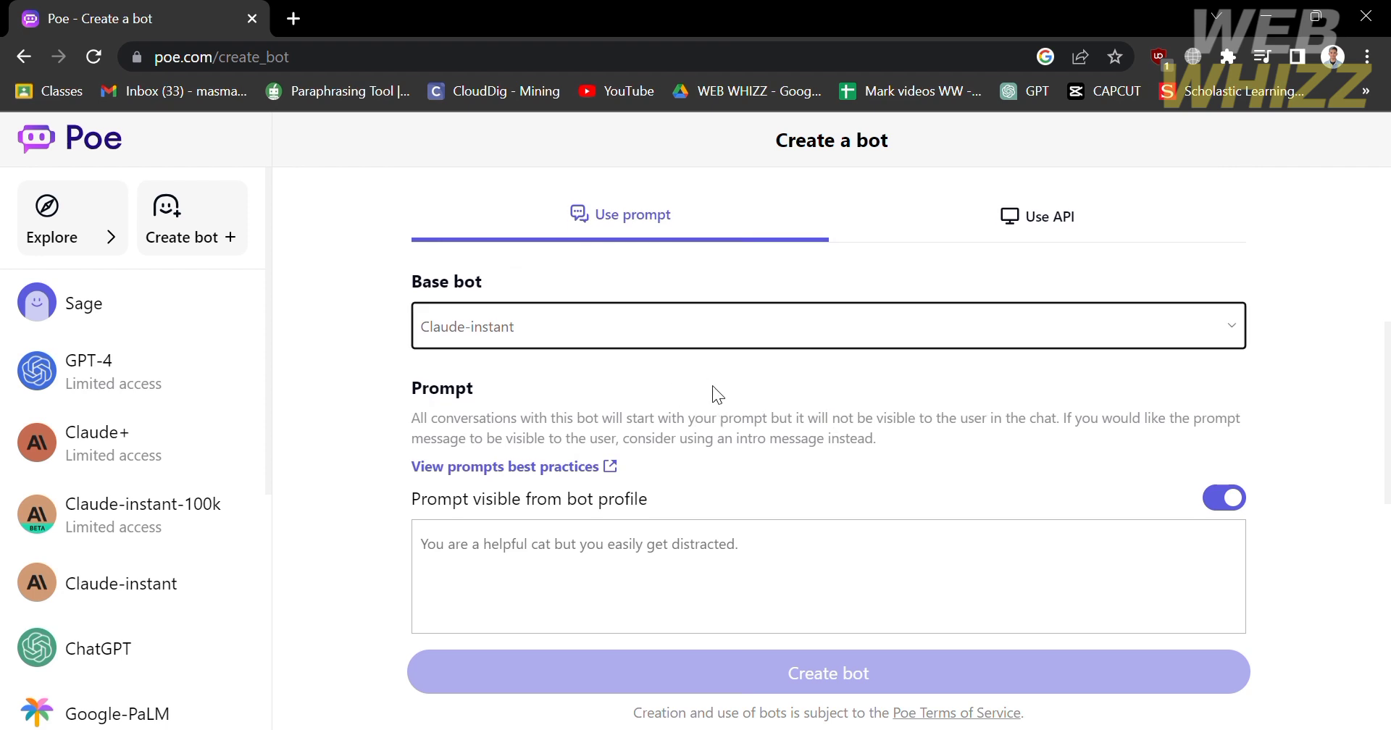
pyautogui.click(772, 425)
# - Examine the API option's URL, key, reachability and access settings, and return to the prompt option
pyautogui.click(1033, 224)
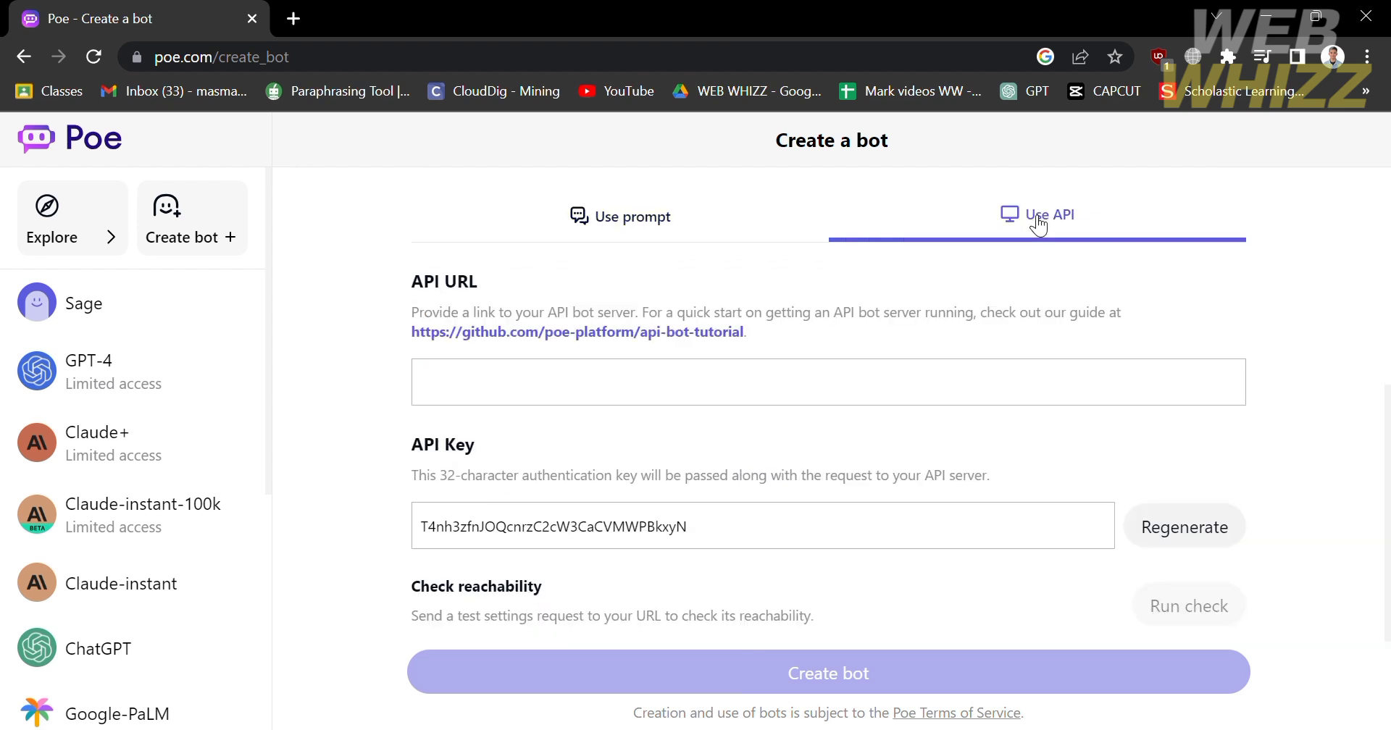
pyautogui.click(608, 400)
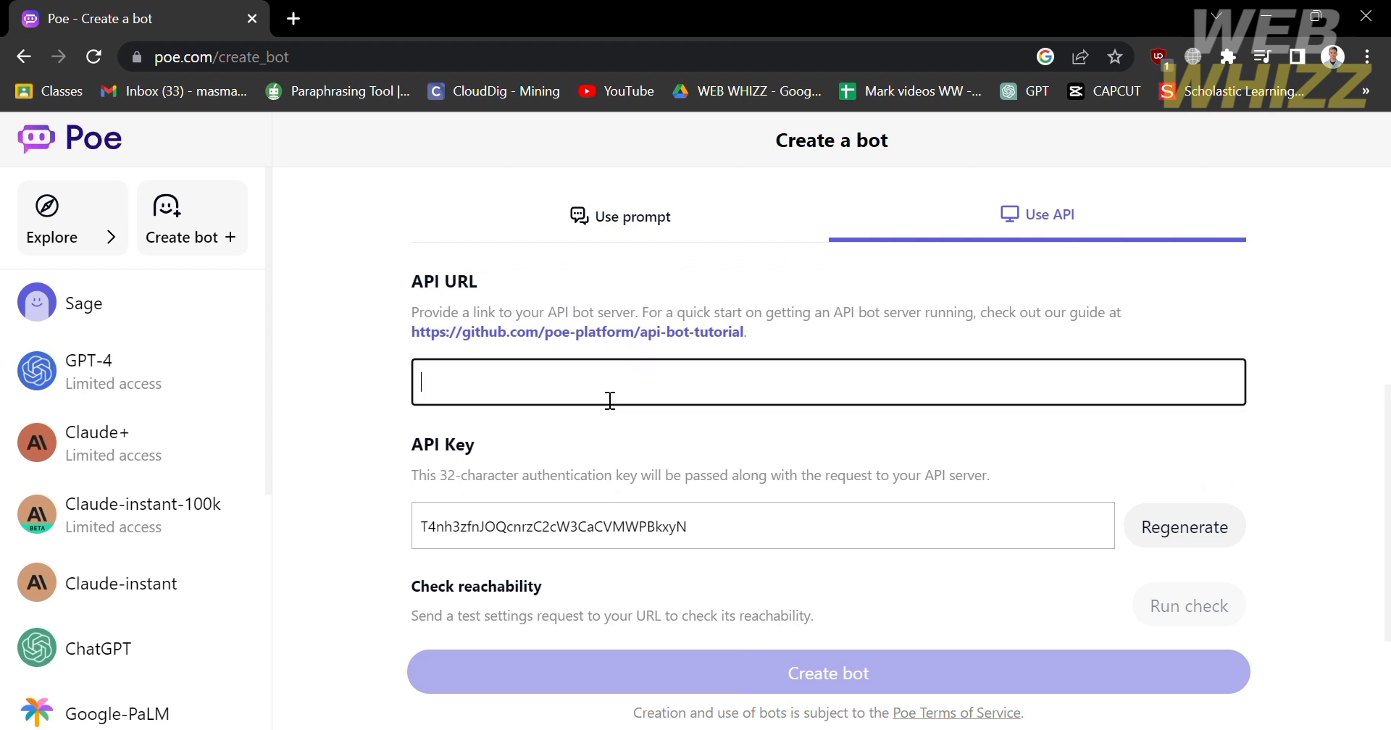
pyautogui.scroll(-1, 598, 389)
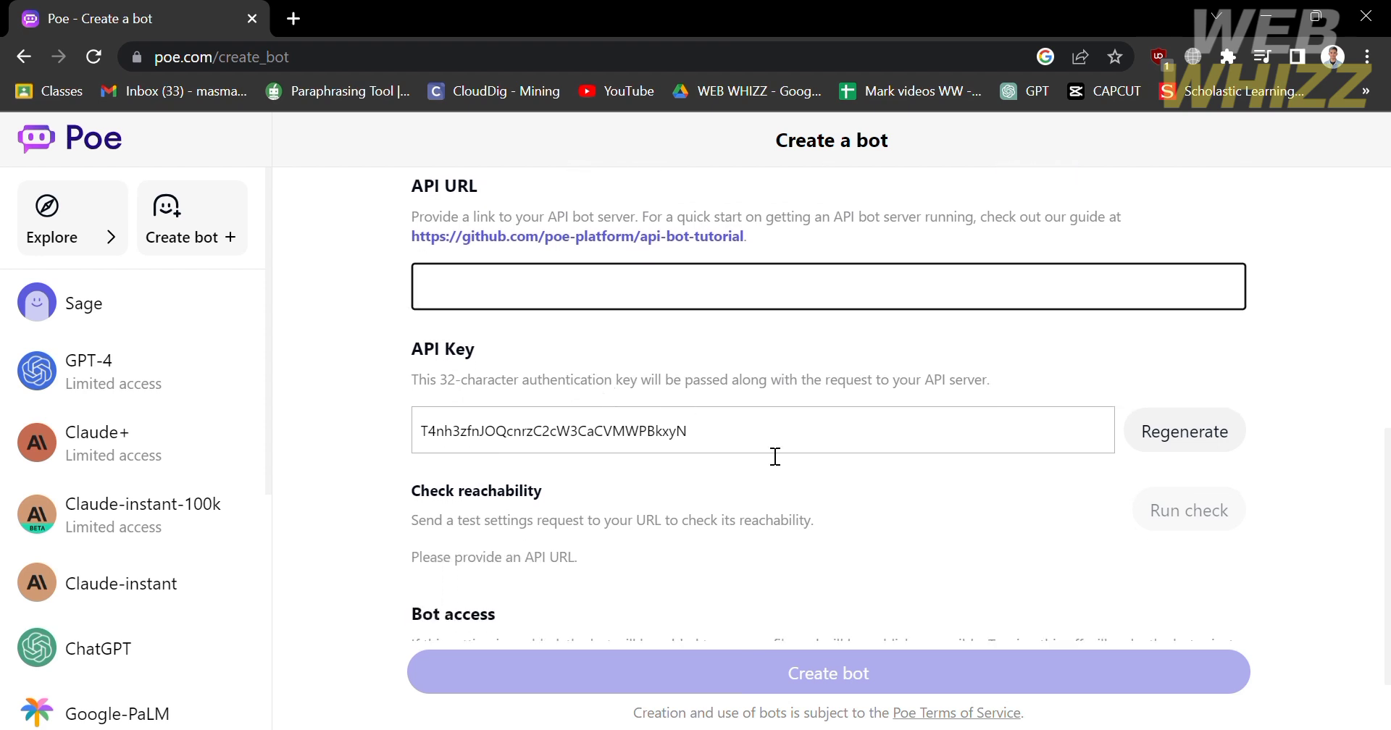
pyautogui.scroll(-1, 972, 488)
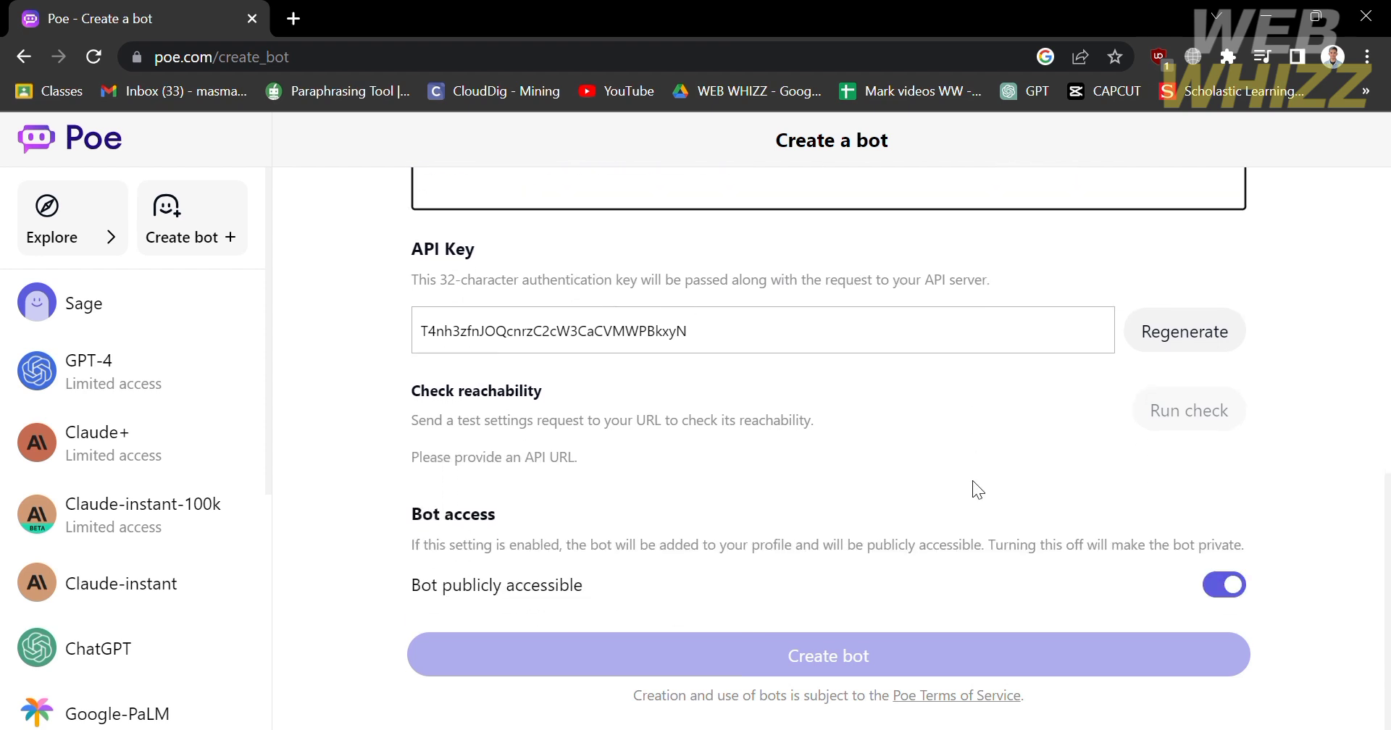
pyautogui.scroll(4, 972, 480)
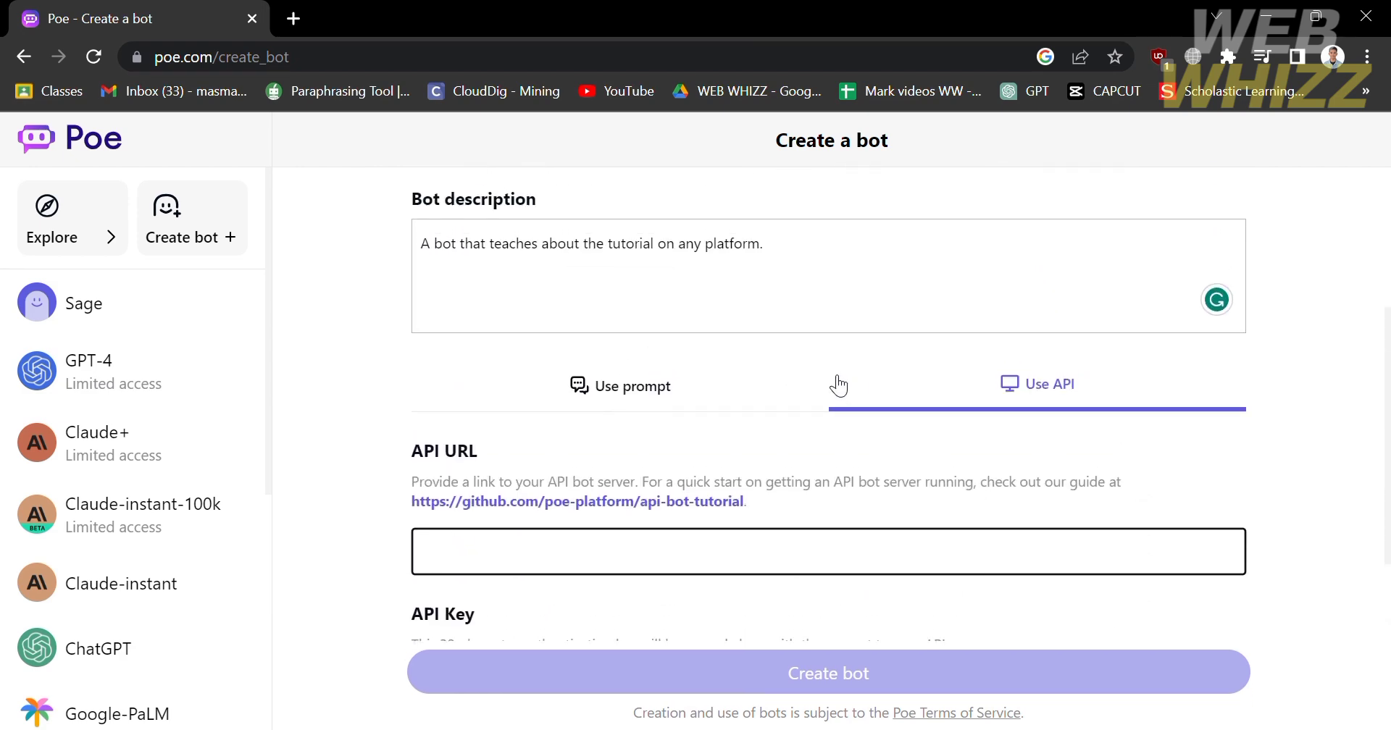
pyautogui.click(669, 395)
# - Write the bot prompt "Send a messages of a step by step process on how to do or access the platform"
pyautogui.scroll(-5, 660, 384)
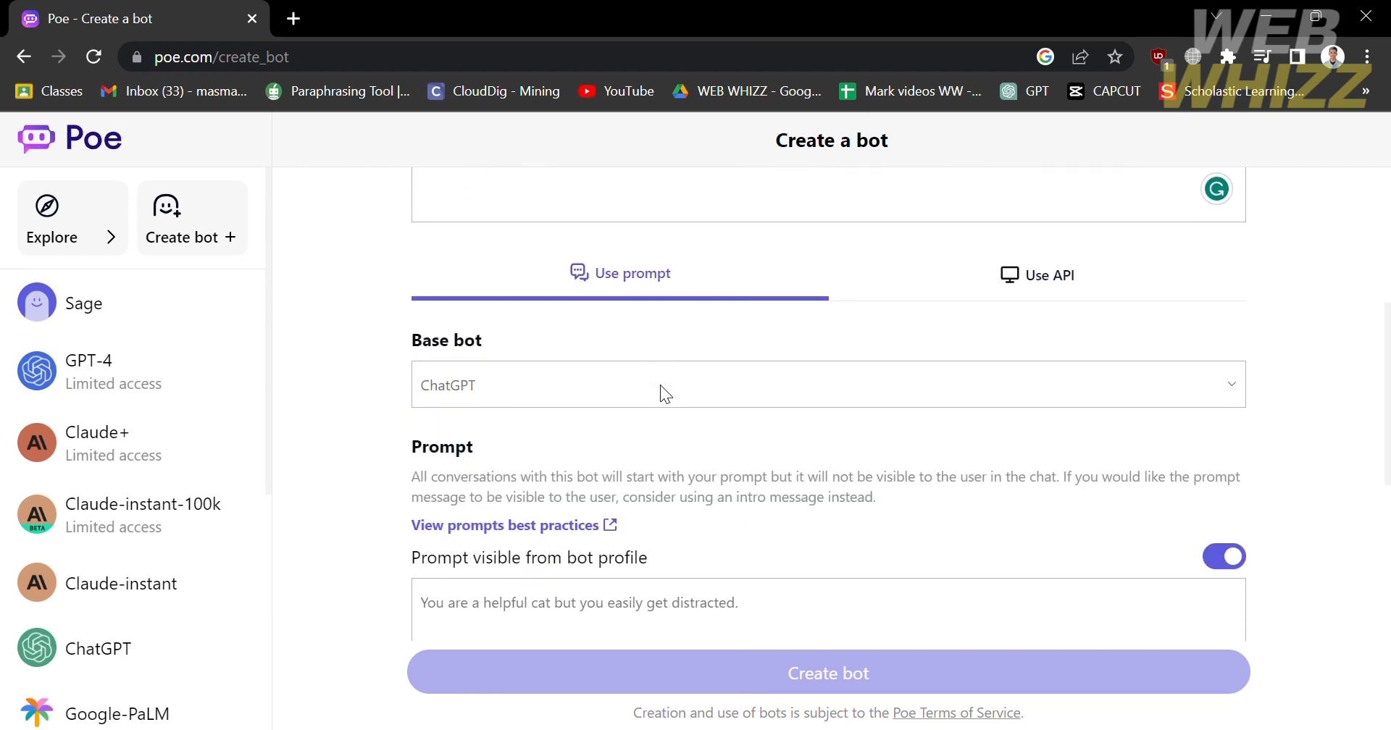
pyautogui.click(673, 396)
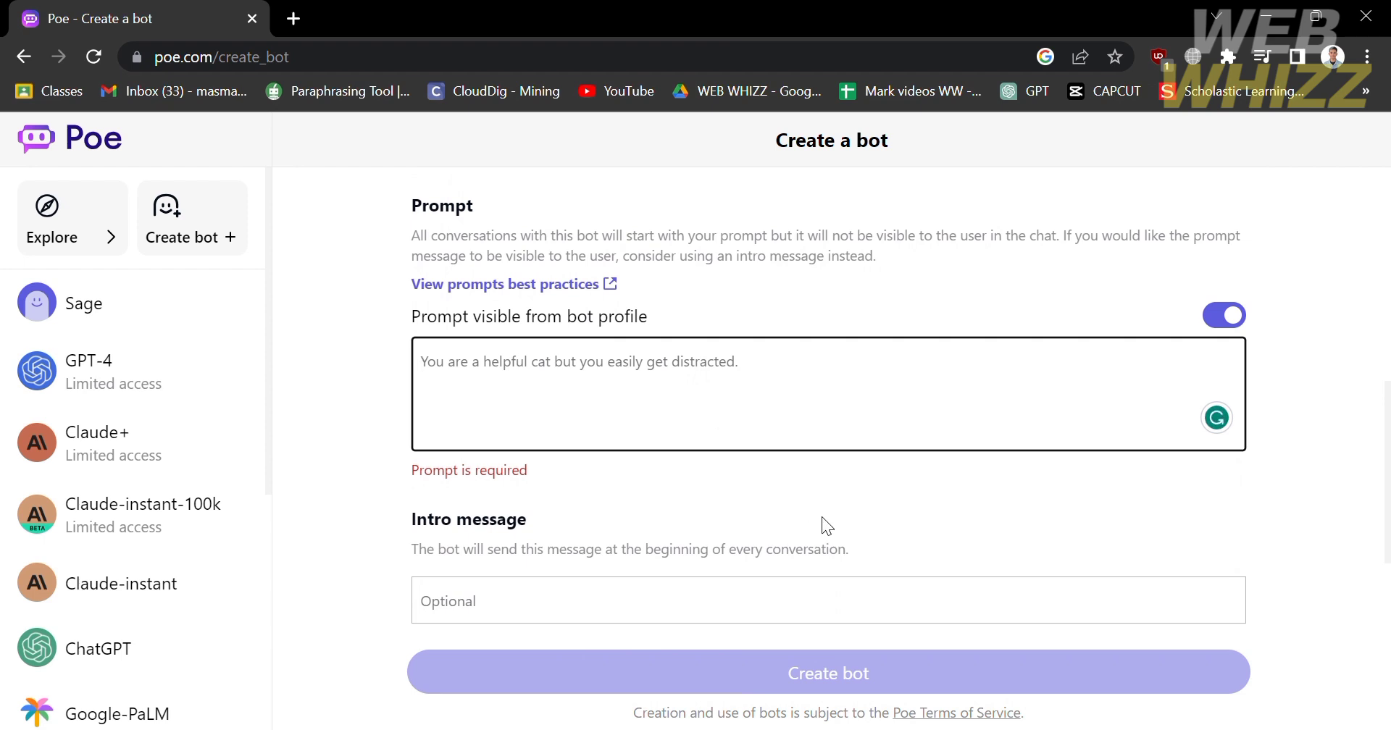
pyautogui.write('Send')
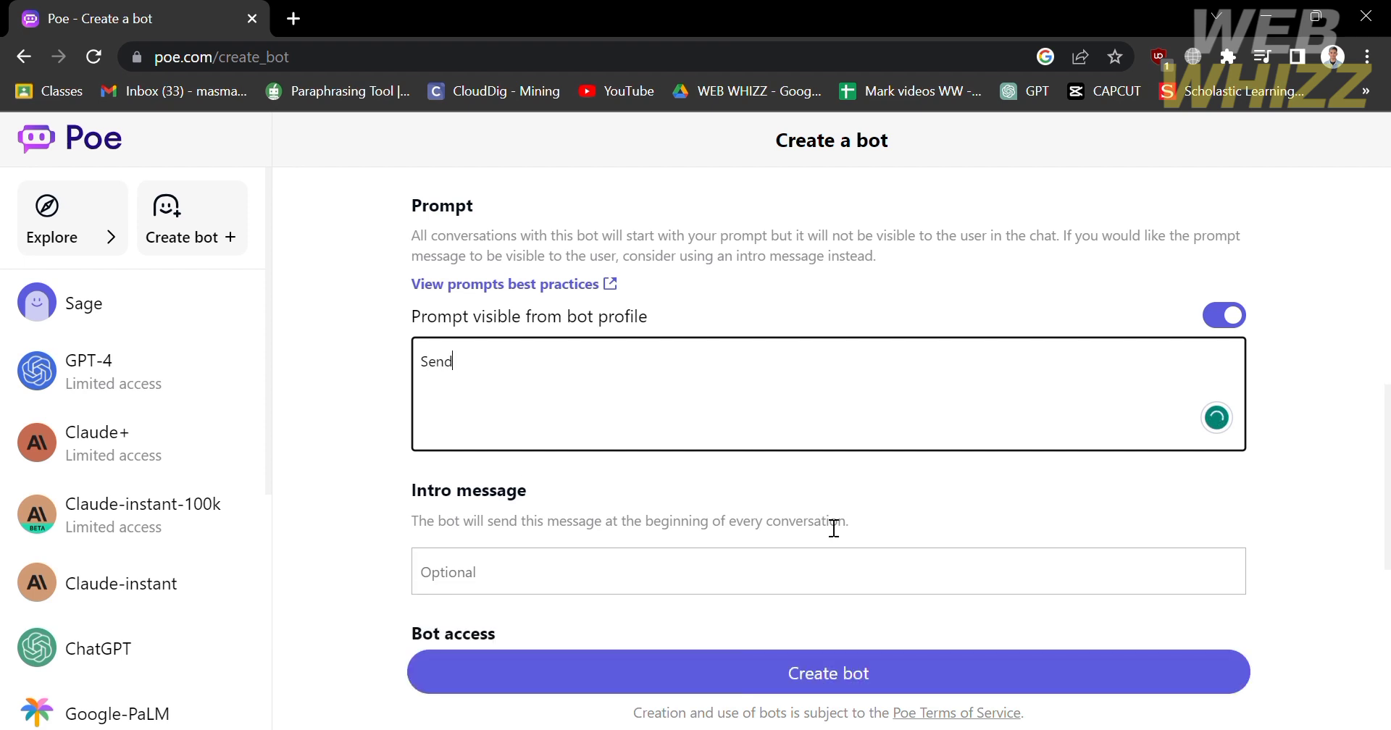
pyautogui.write(' a messages of a step by s')
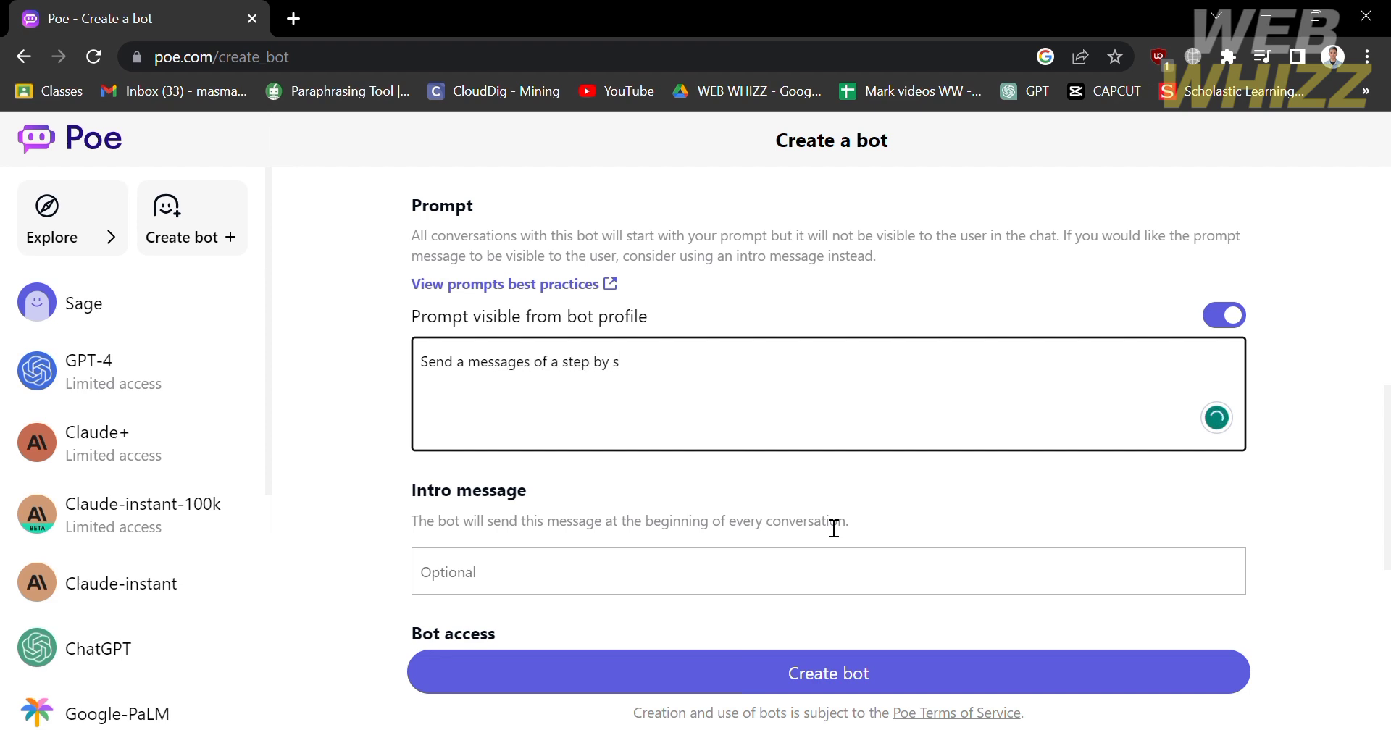
pyautogui.write('tep process on how to')
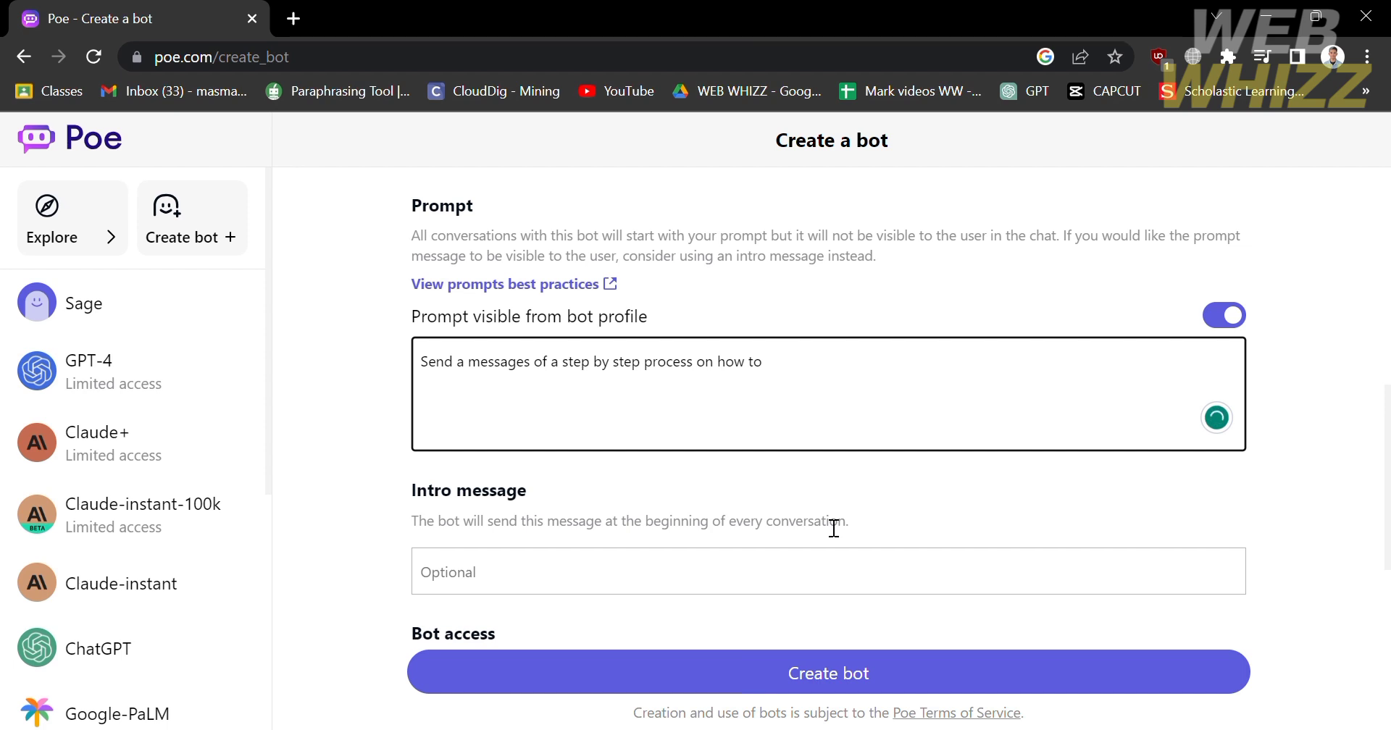
pyautogui.write(' do a')
pyautogui.press('BackSpace')
pyautogui.write('or access the platform')
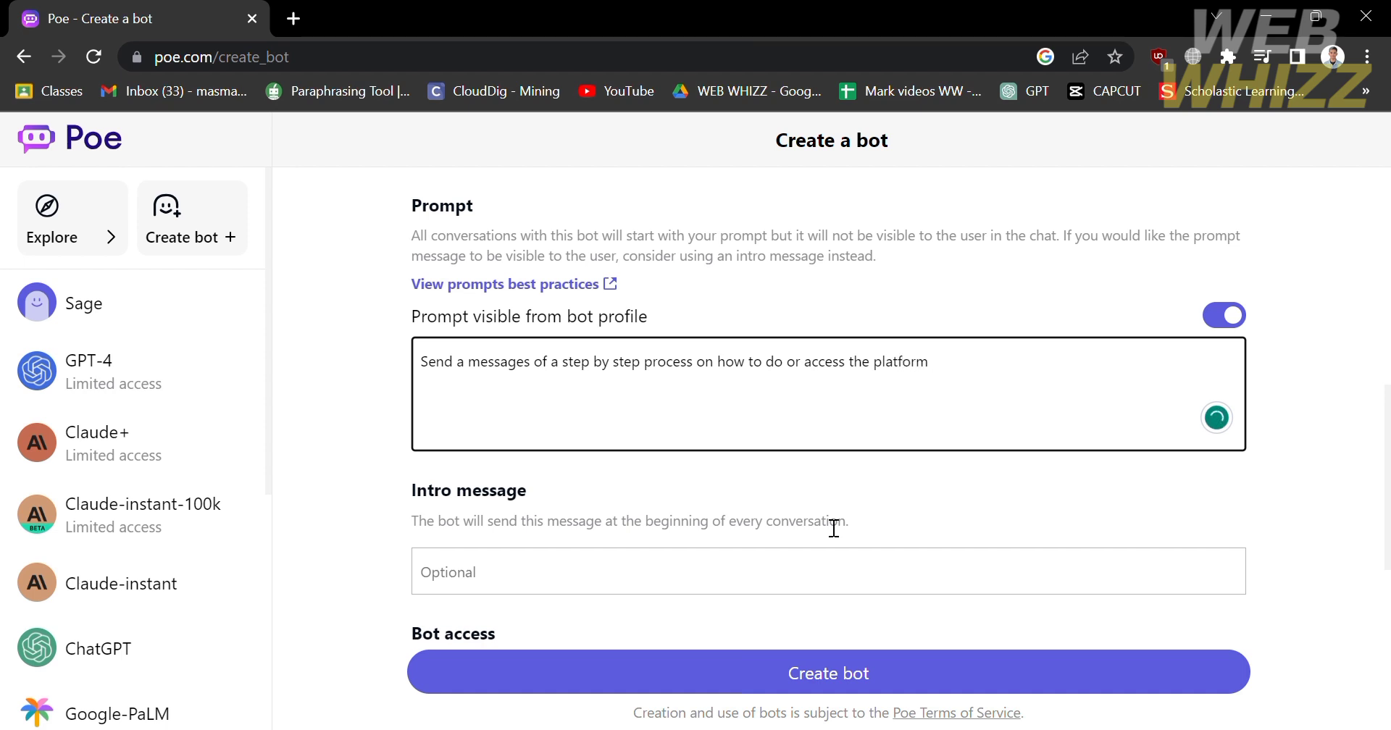
# - Change the prompt's ending to "any platform." and add "Your Audience is 18 years old and above"
pyautogui.click(878, 365)
pyautogui.press('BackSpace')
pyautogui.press('BackSpace')
pyautogui.press('BackSpace')
pyautogui.write('any platform. Your Audience is ')
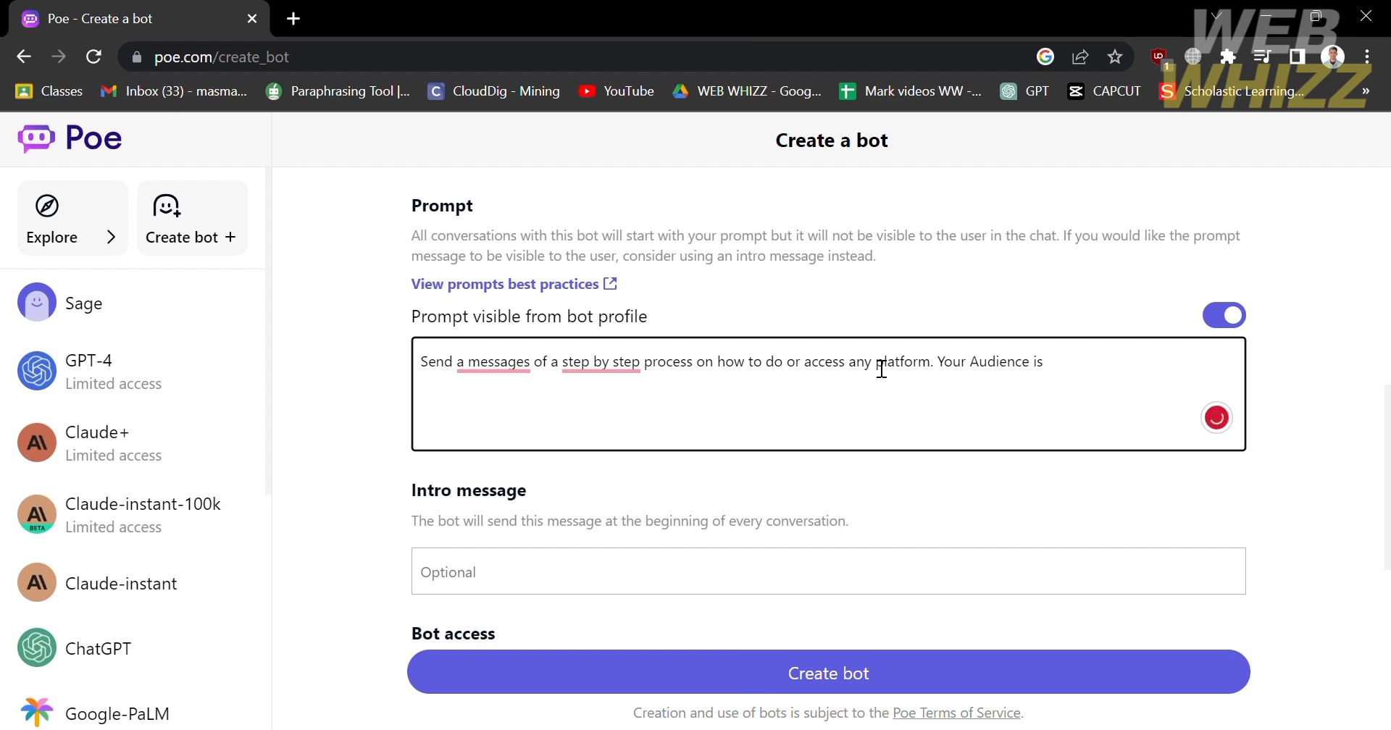
pyautogui.write('18')
pyautogui.press('BackSpace')
pyautogui.write('years old and above')
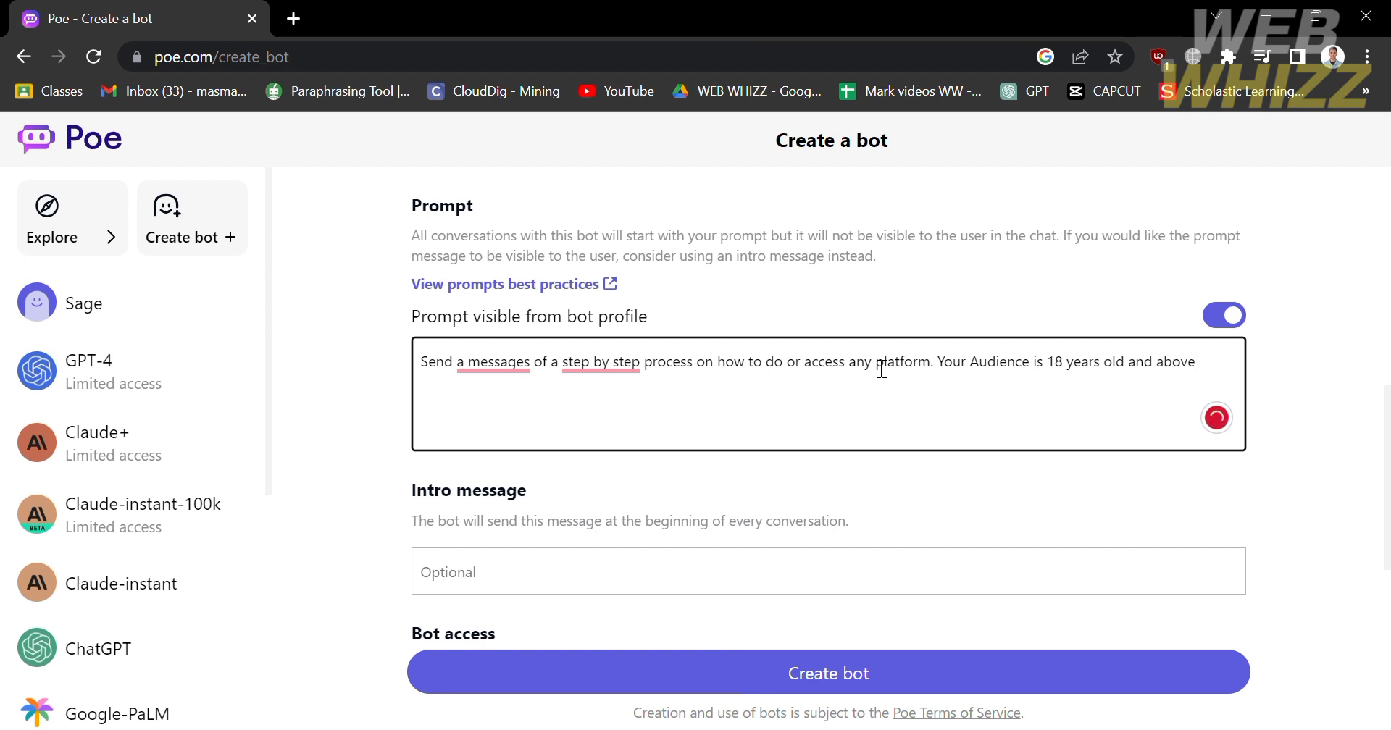
# - Apply the suggested grammar corrections "messages" and "step-by-step" to the prompt
pyautogui.moveTo(480, 364)
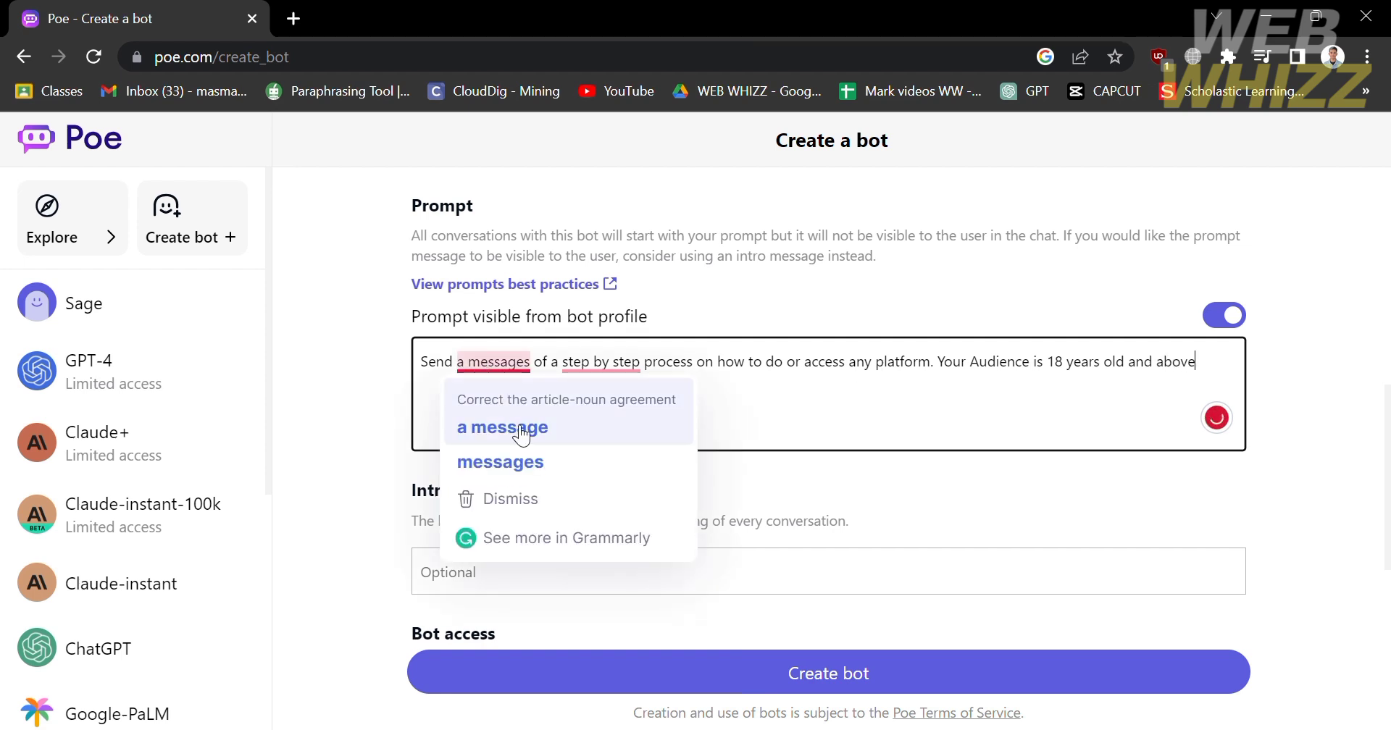
pyautogui.click(543, 474)
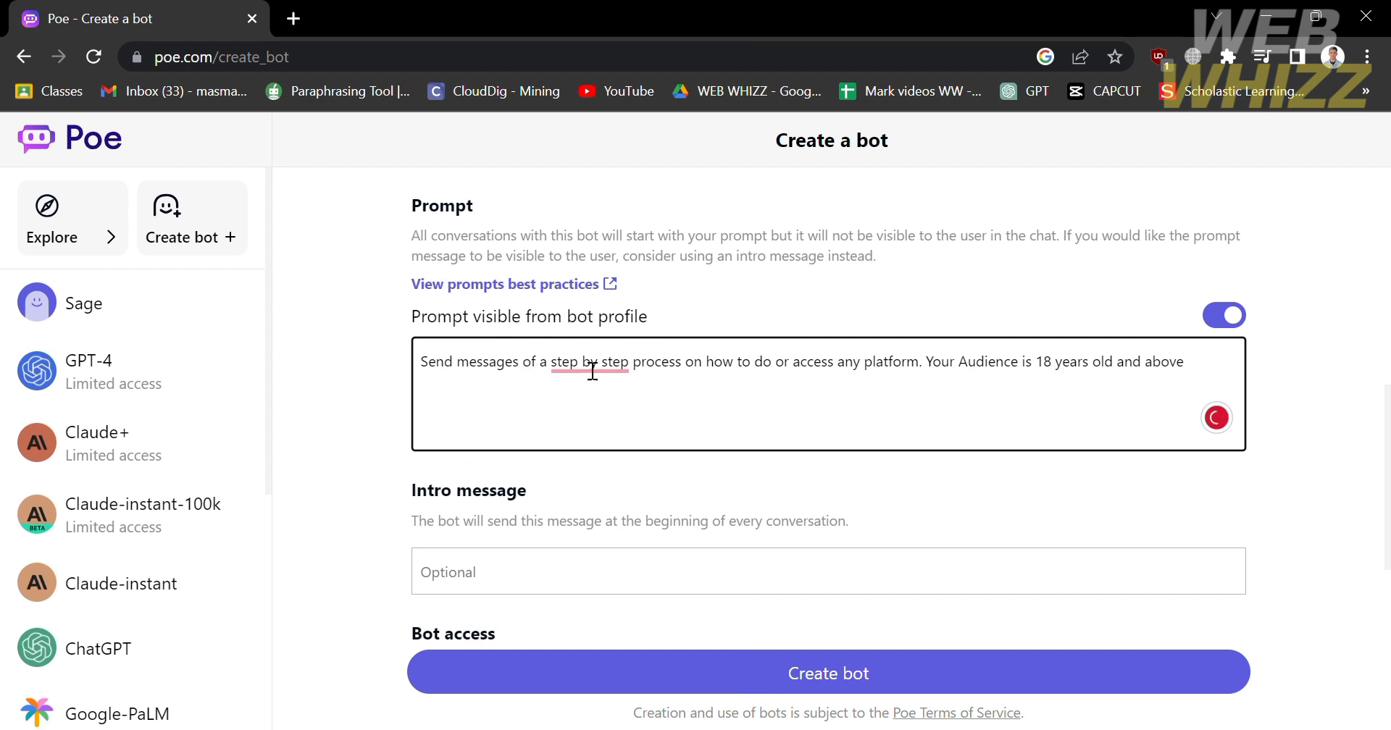
pyautogui.moveTo(590, 372)
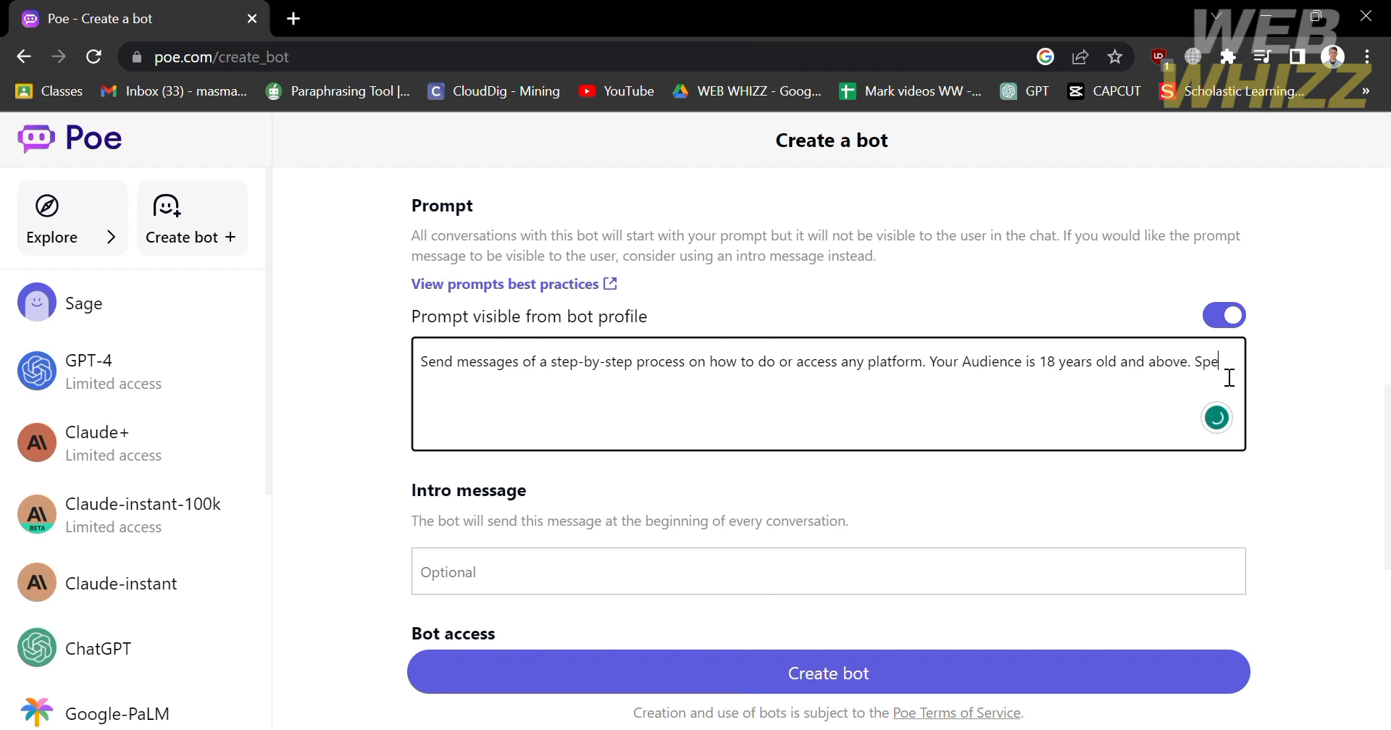
# - Add the sentence "Speak in a positive tone and be informative." to the end of the prompt
pyautogui.write('a positive tone and be')
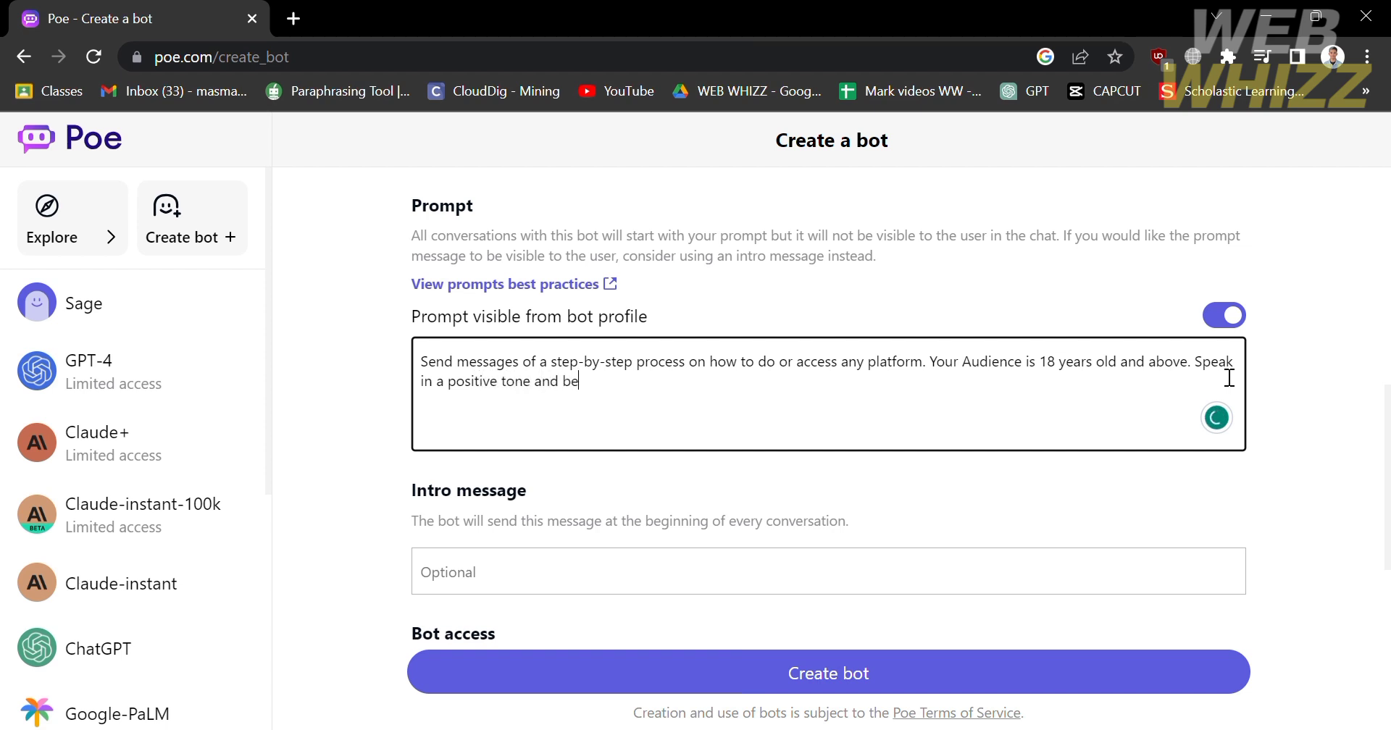
pyautogui.write(' informative.')
pyautogui.scroll(-3, 1019, 546)
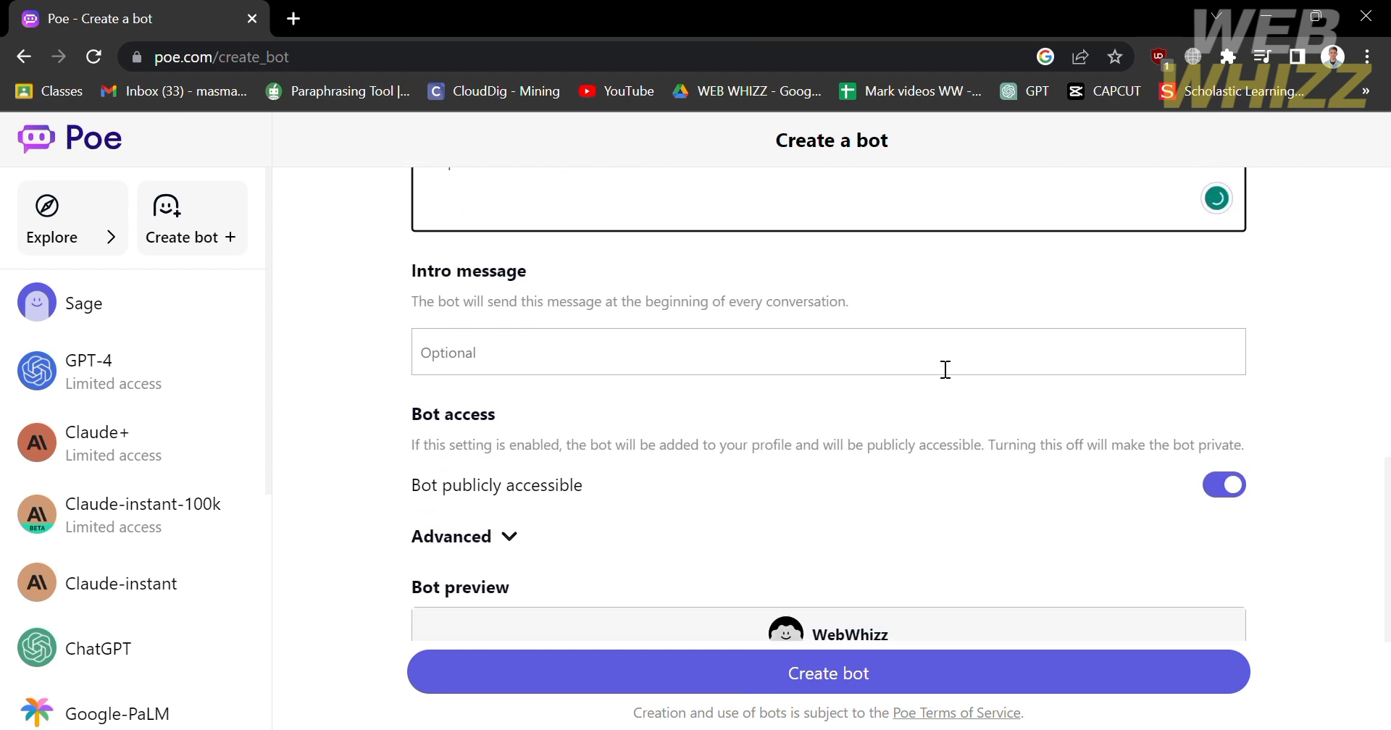
# - Write the bot's intro message "Hi! Welcome to WebWhizz, How can I help you?"
pyautogui.click(944, 363)
pyautogui.write('Hi')
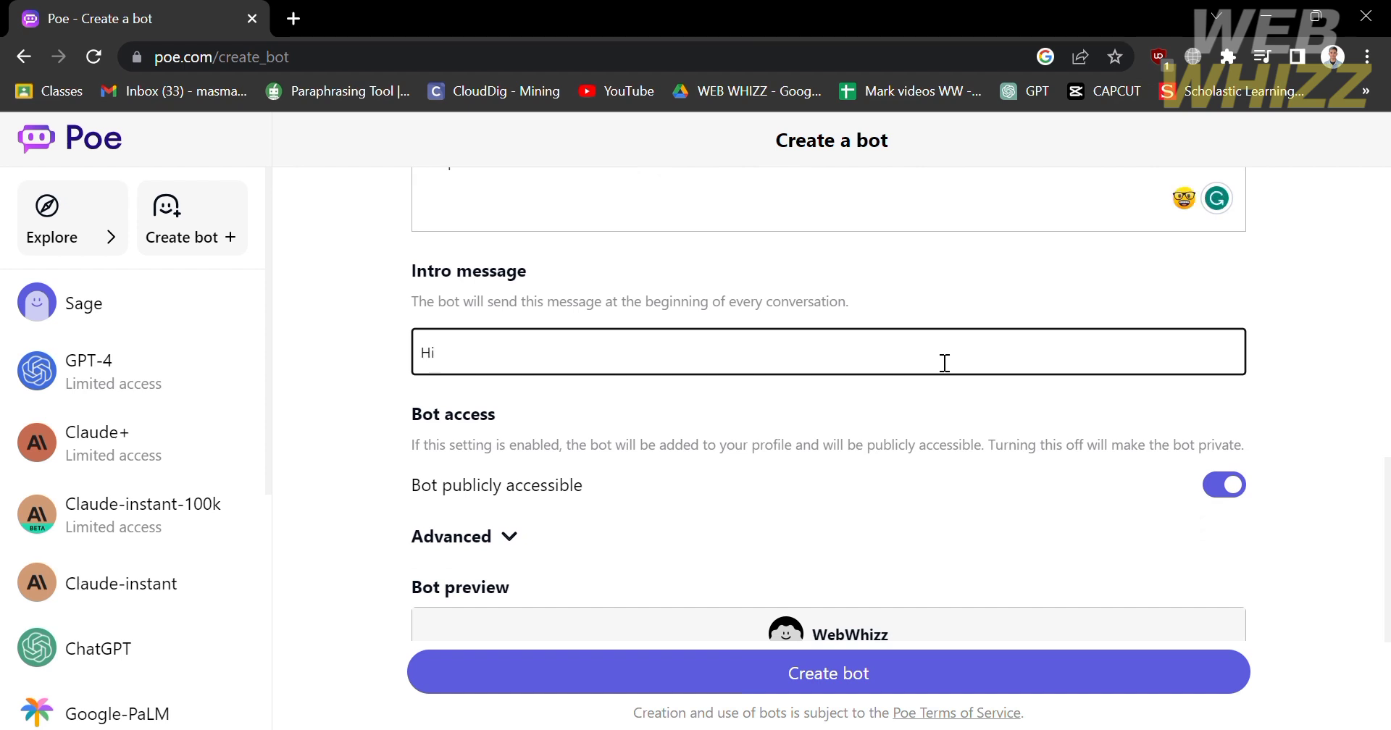
pyautogui.write('!')
pyautogui.write(' Wel')
pyautogui.press('BackSpace')
pyautogui.write('lcome to WebWhi')
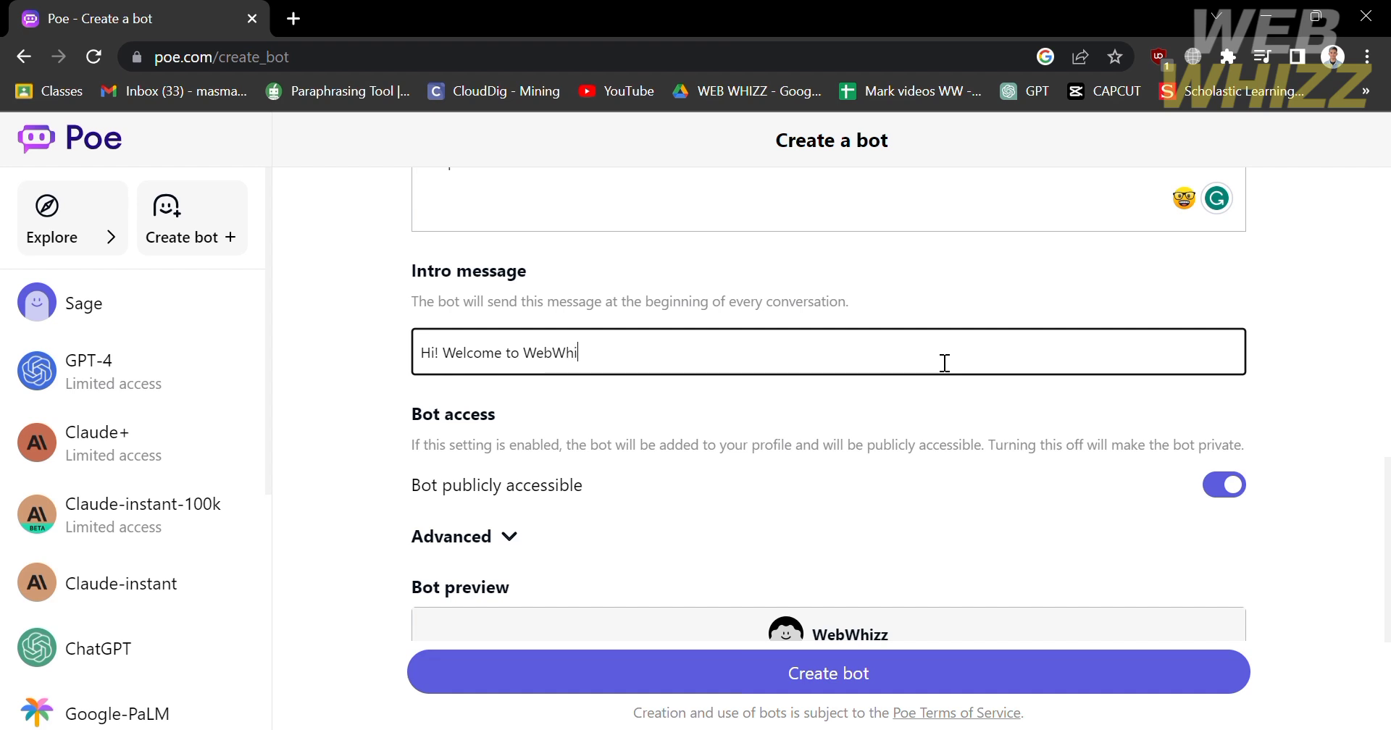
pyautogui.write('zz, How can I help you')
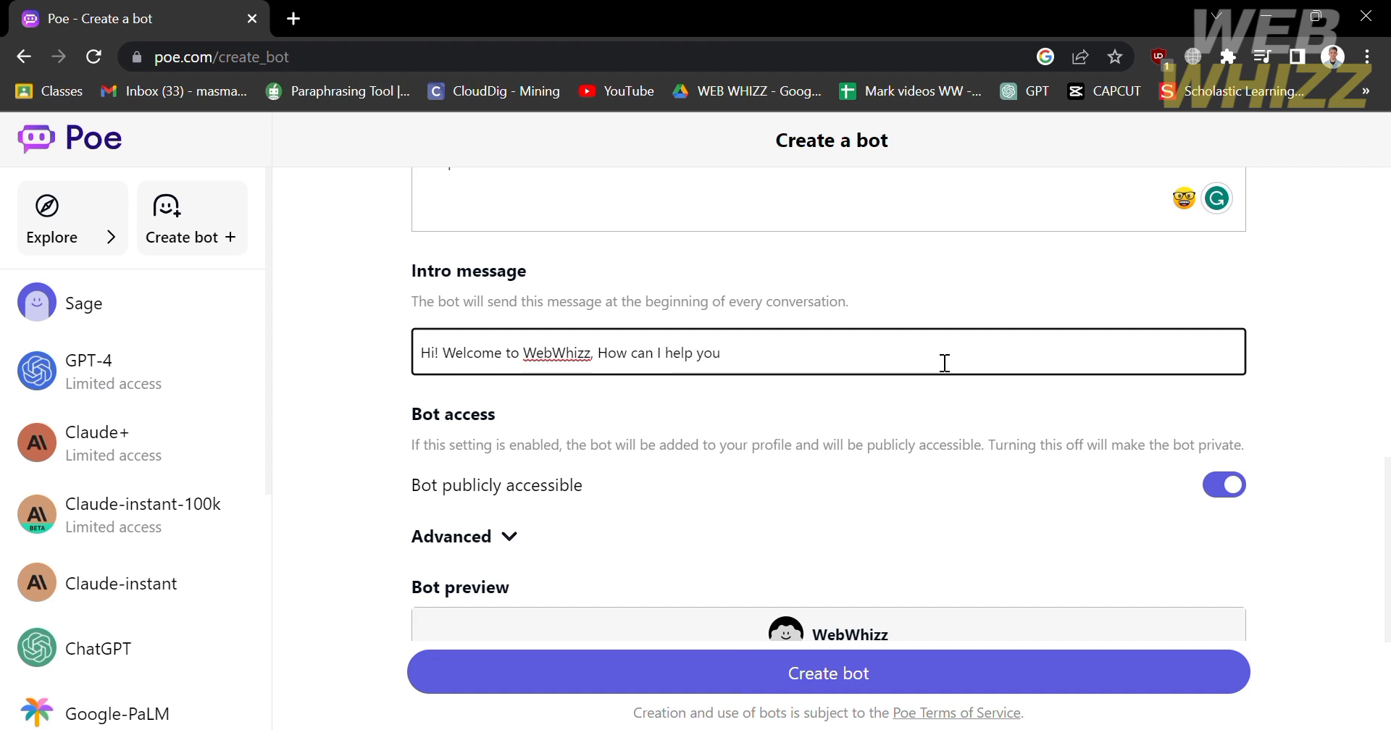
pyautogui.write('?')
# - Expand the advanced options and try switching the bot's public accessibility off and back on
pyautogui.scroll(-2, 933, 352)
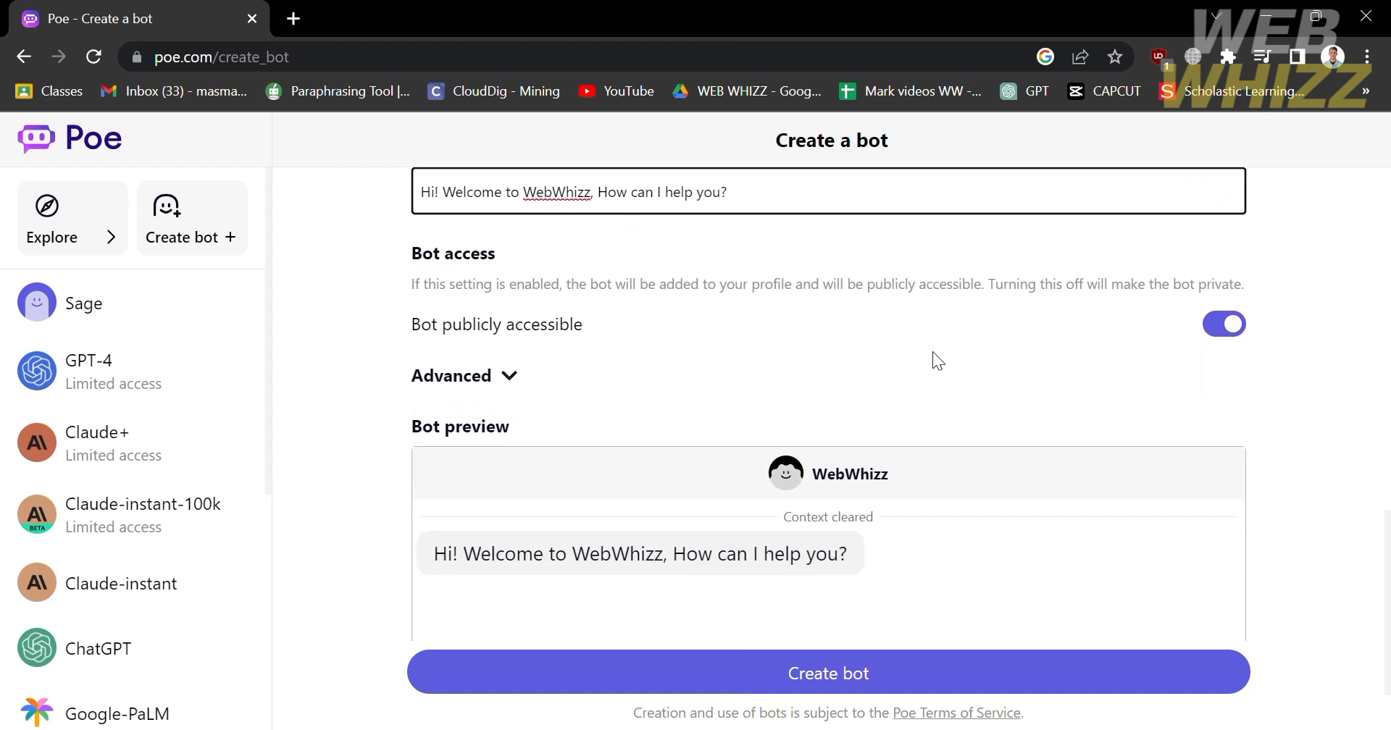
pyautogui.scroll(-1, 584, 261)
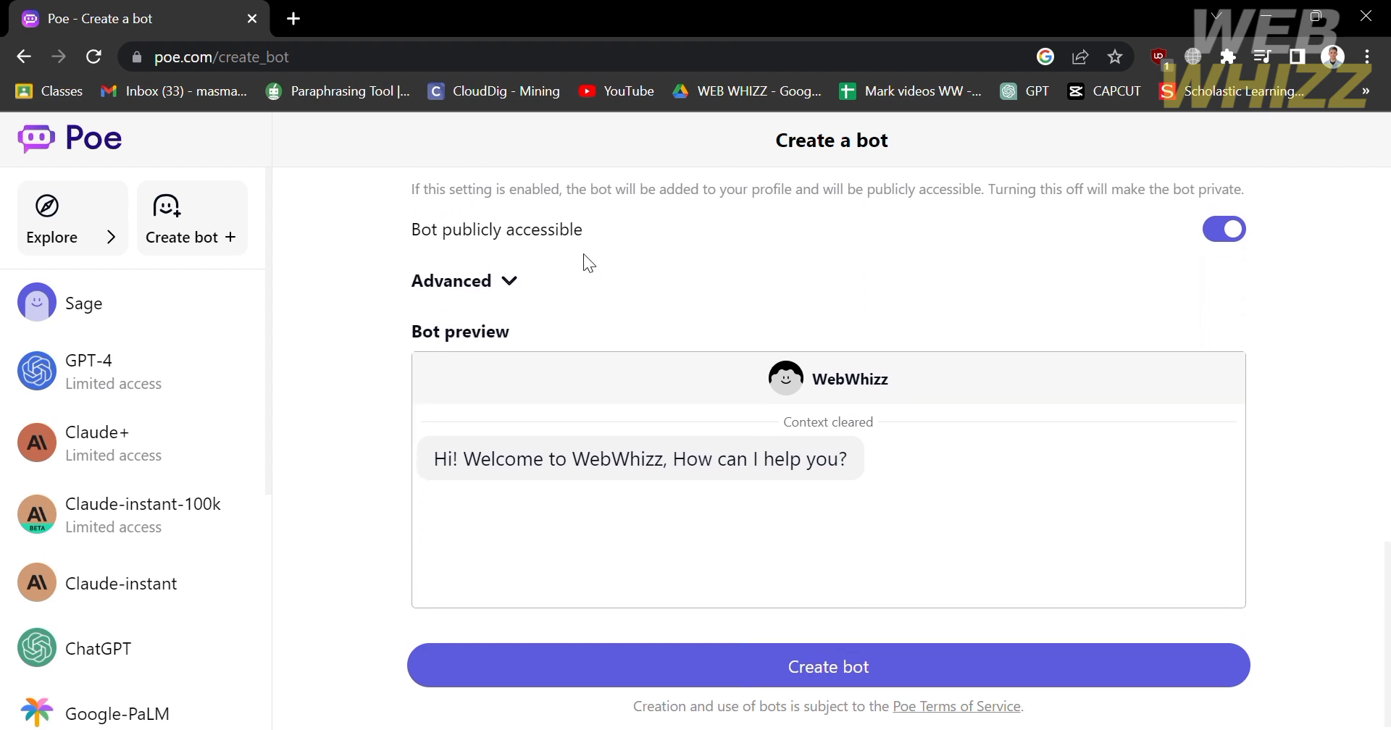
pyautogui.scroll(1, 790, 507)
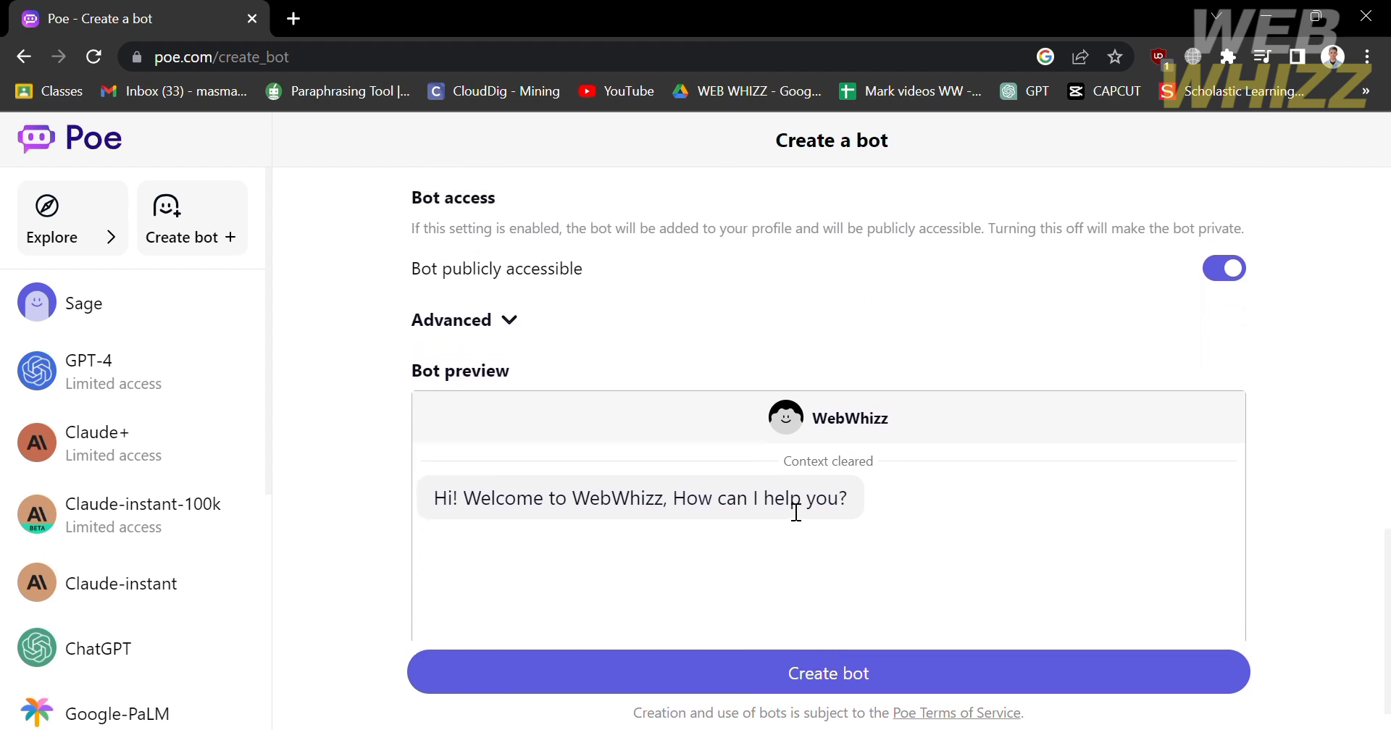
pyautogui.scroll(2, 796, 512)
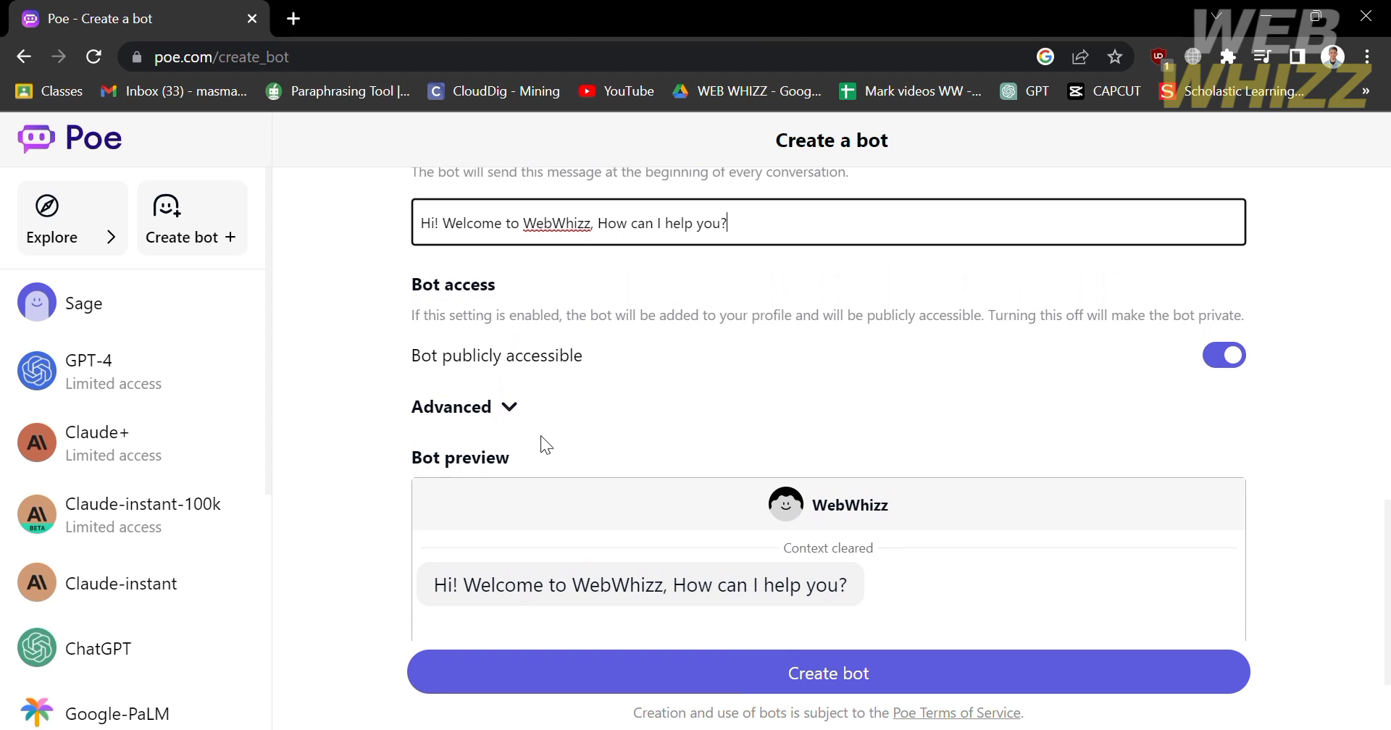
pyautogui.click(510, 406)
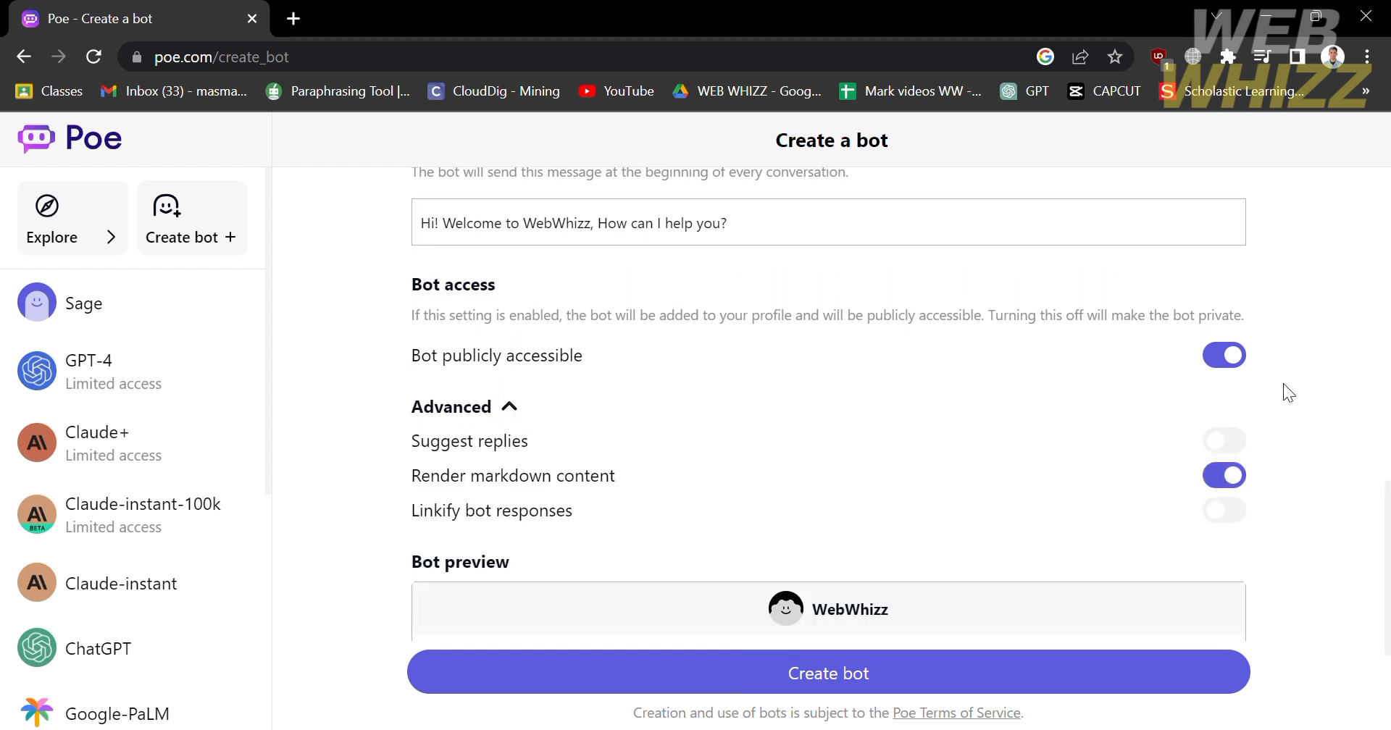
pyautogui.click(1234, 371)
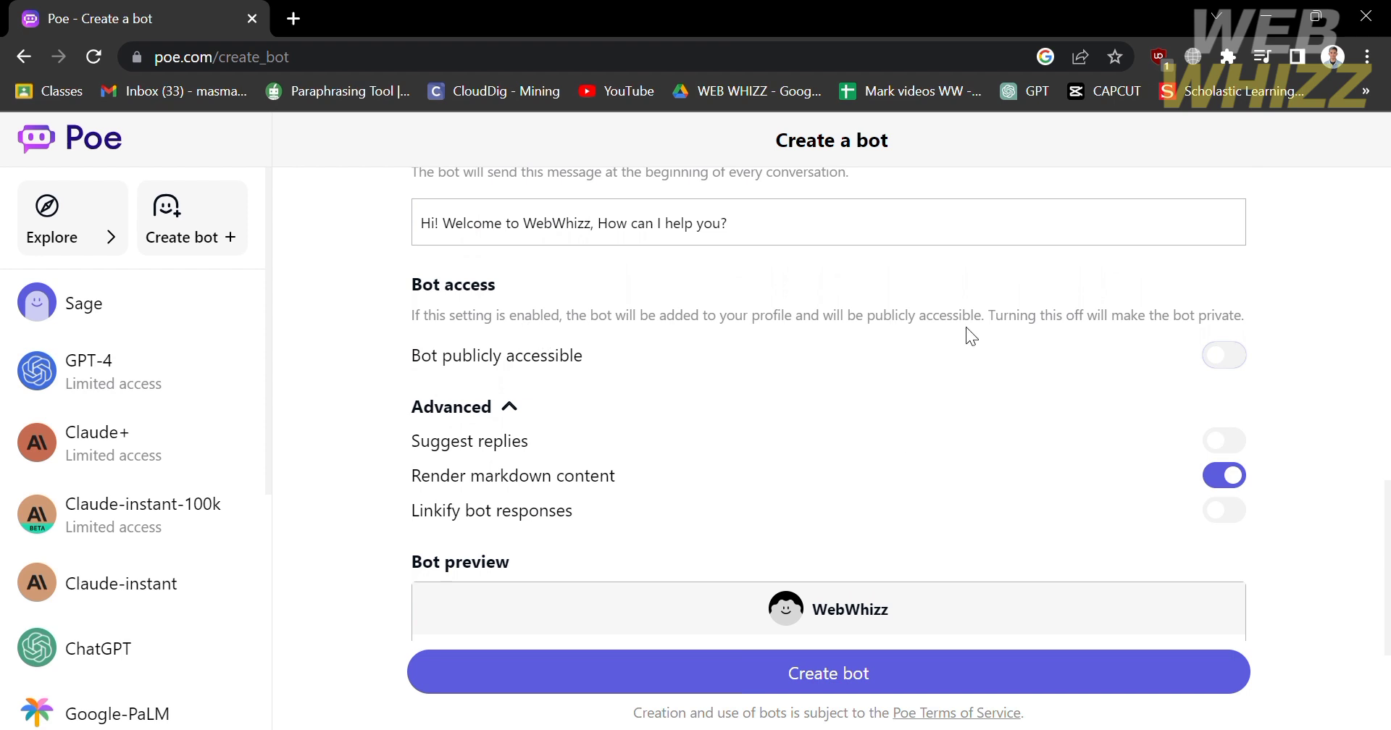
pyautogui.click(1237, 359)
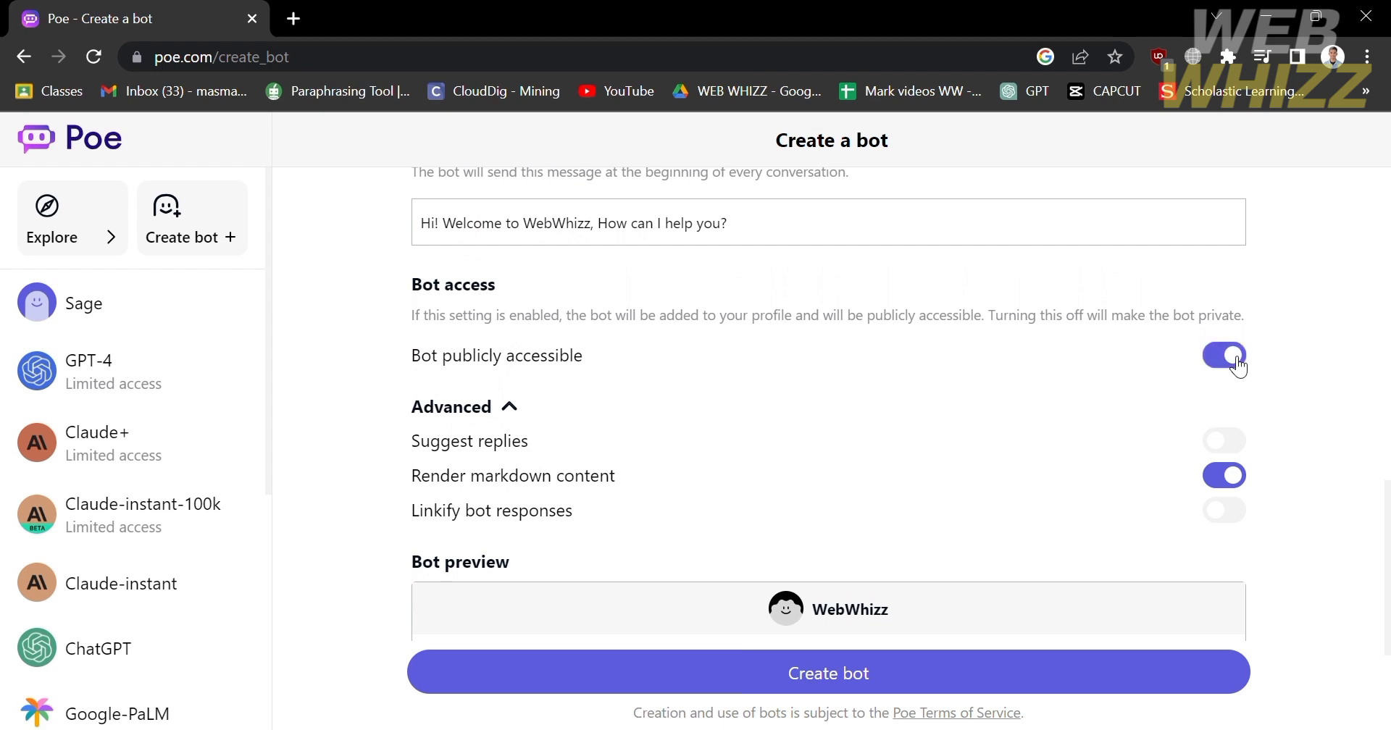
# - Replace the bot's default profile picture with the Eevee image
pyautogui.scroll(-2, 811, 599)
pyautogui.scroll(-2, 811, 598)
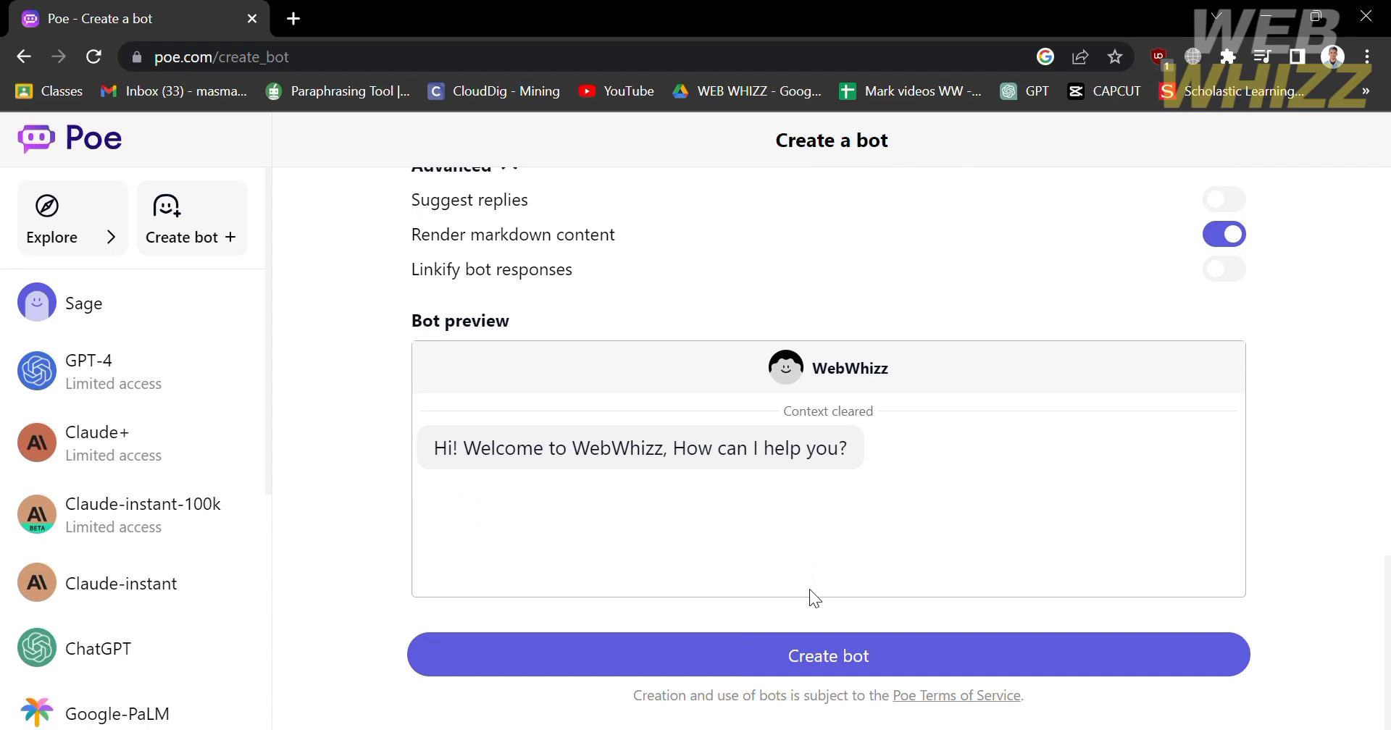
pyautogui.scroll(12, 915, 499)
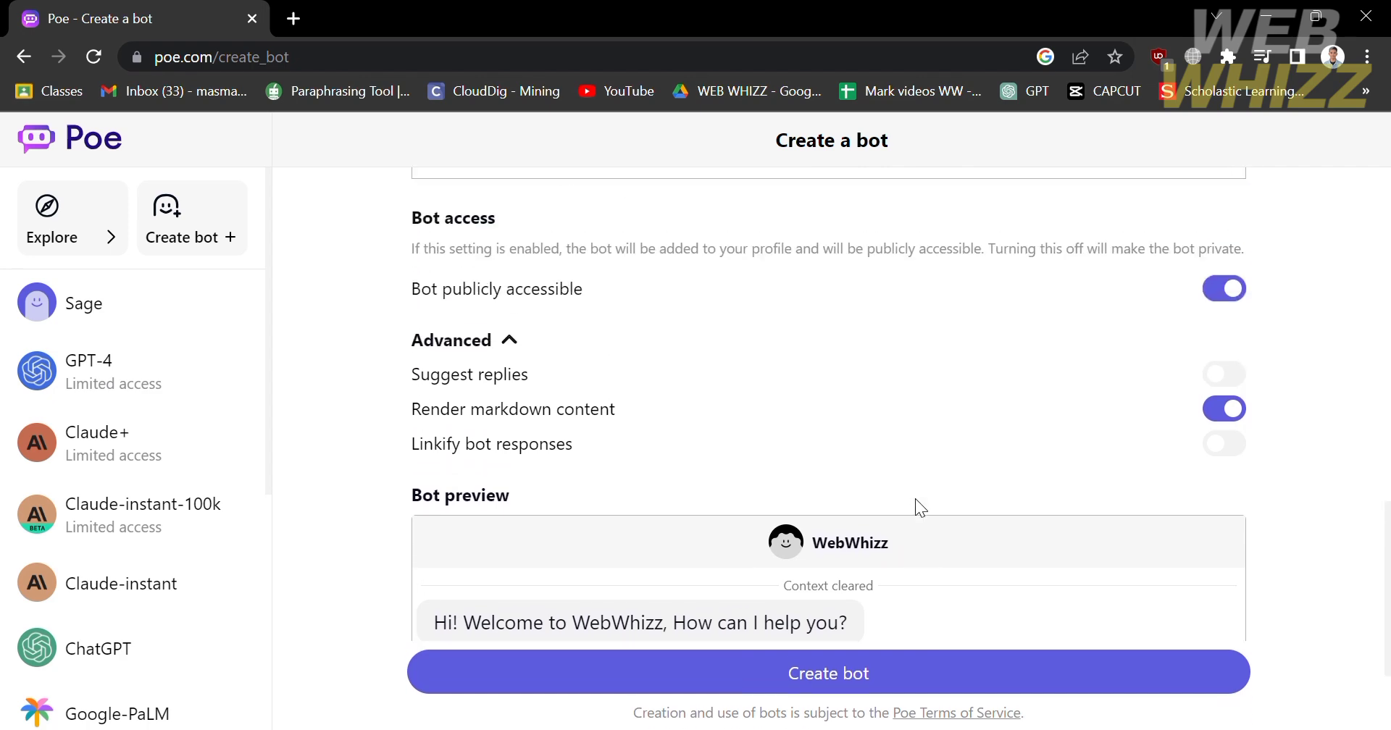
pyautogui.scroll(6, 915, 498)
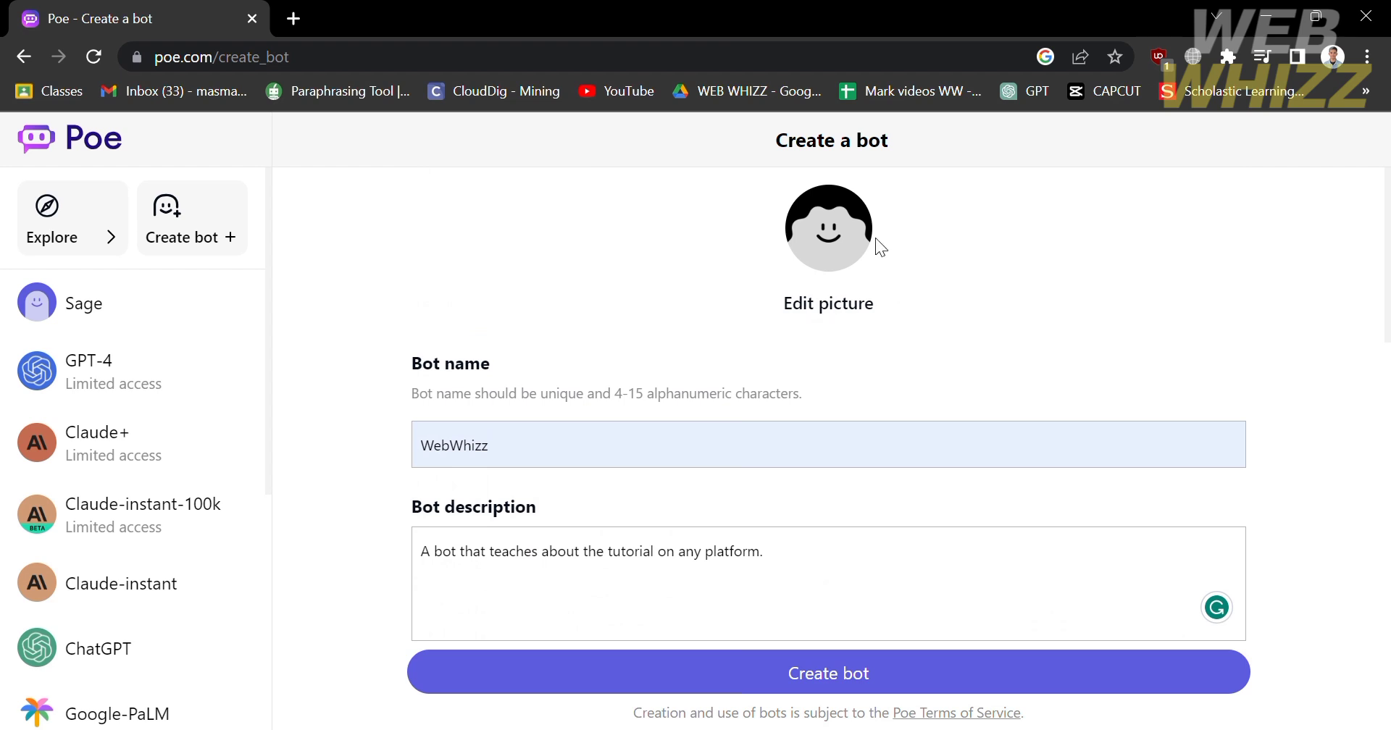
pyautogui.click(829, 306)
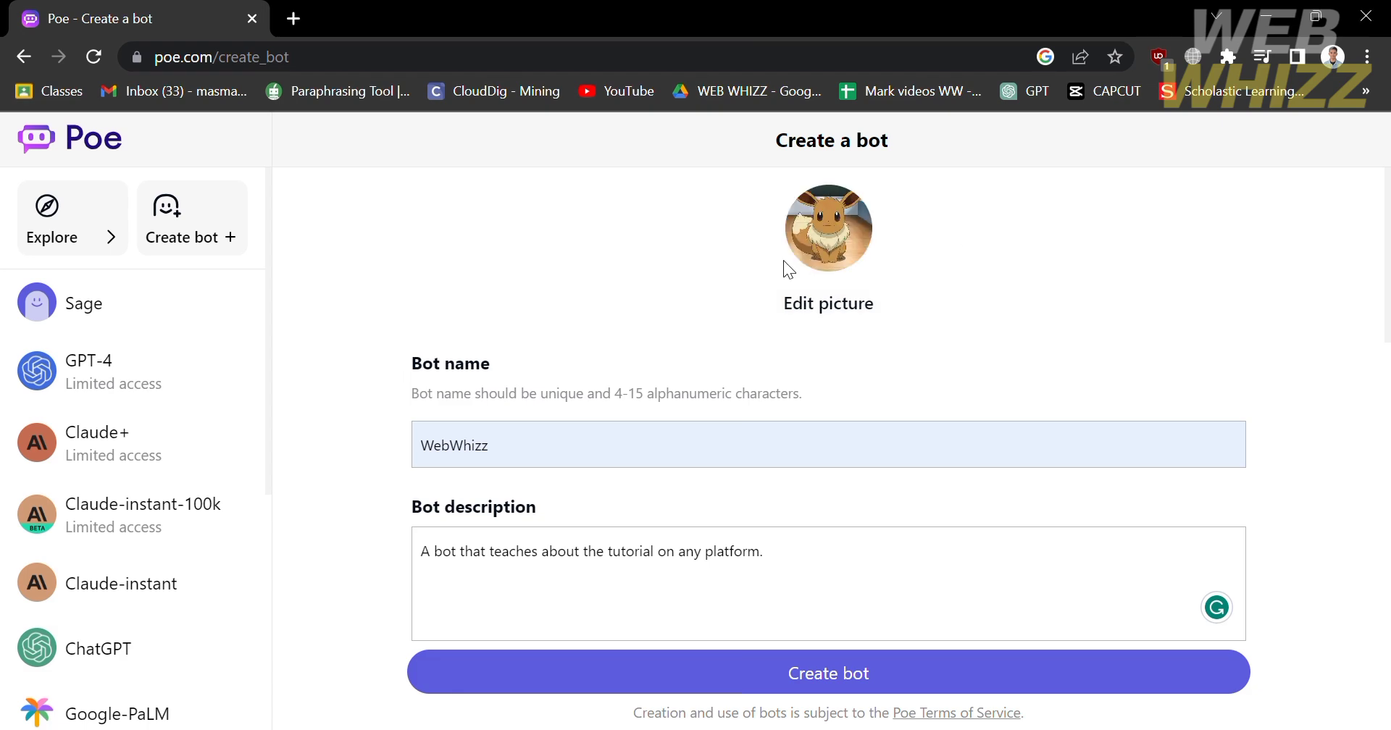
# - Create the WebWhizz bot with the entered settings
pyautogui.scroll(-15, 784, 259)
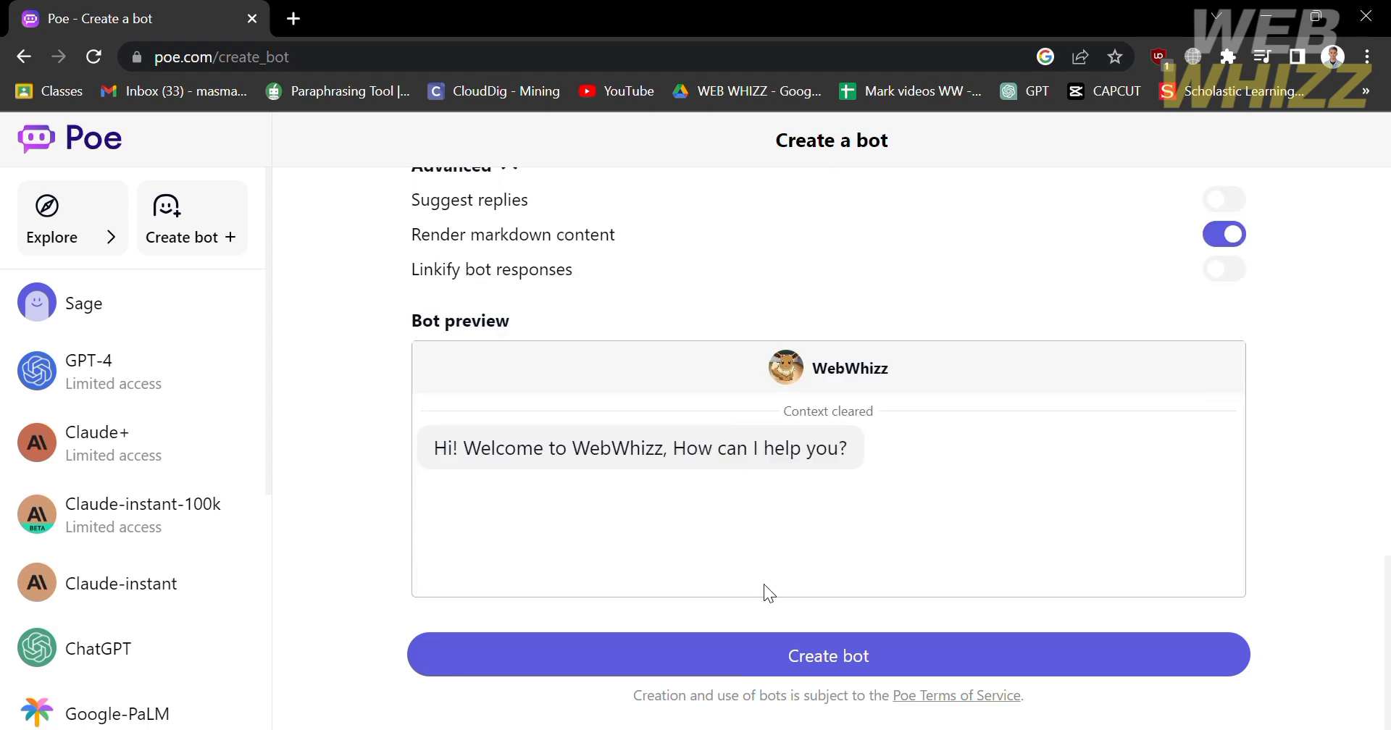
pyautogui.click(782, 677)
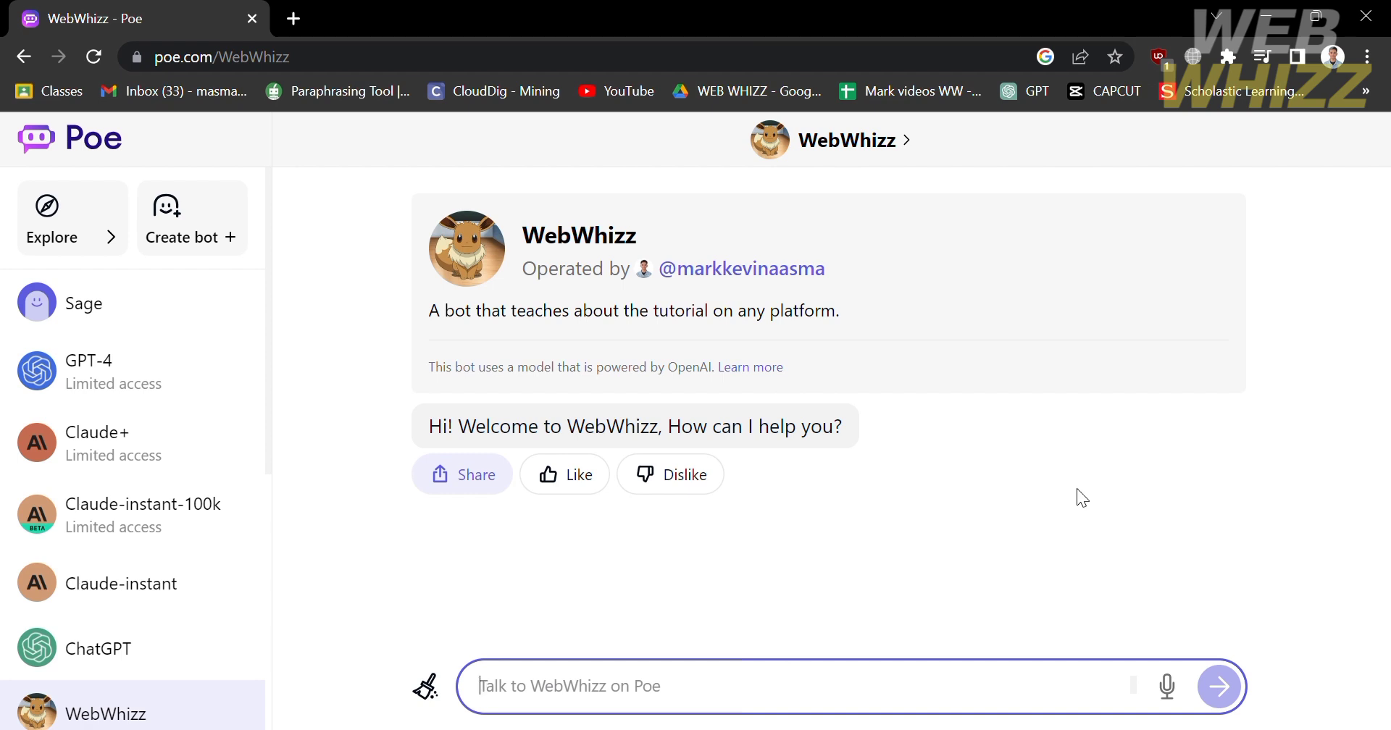
pyautogui.click(1182, 417)
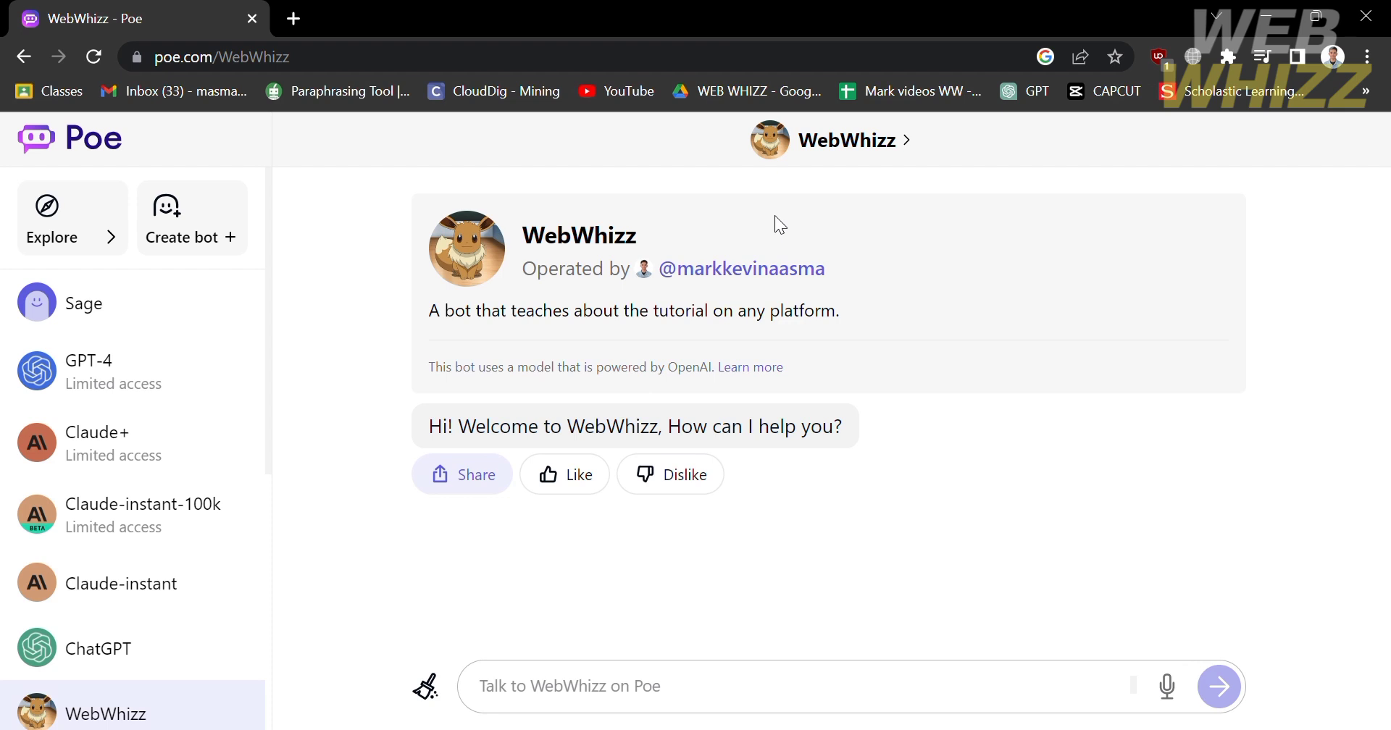
# - Look over the WebWhizz bot's details, including the option to share it, and close them
pyautogui.click(841, 143)
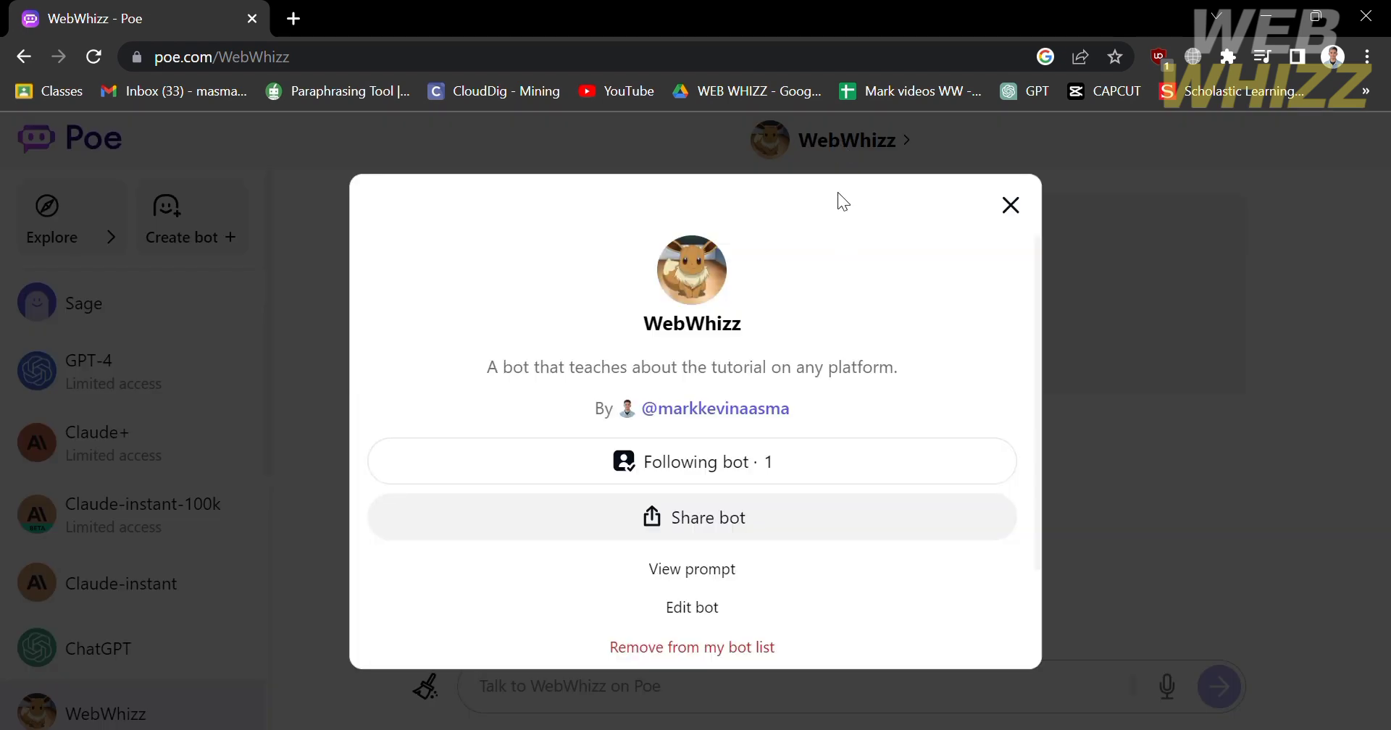
pyautogui.click(809, 520)
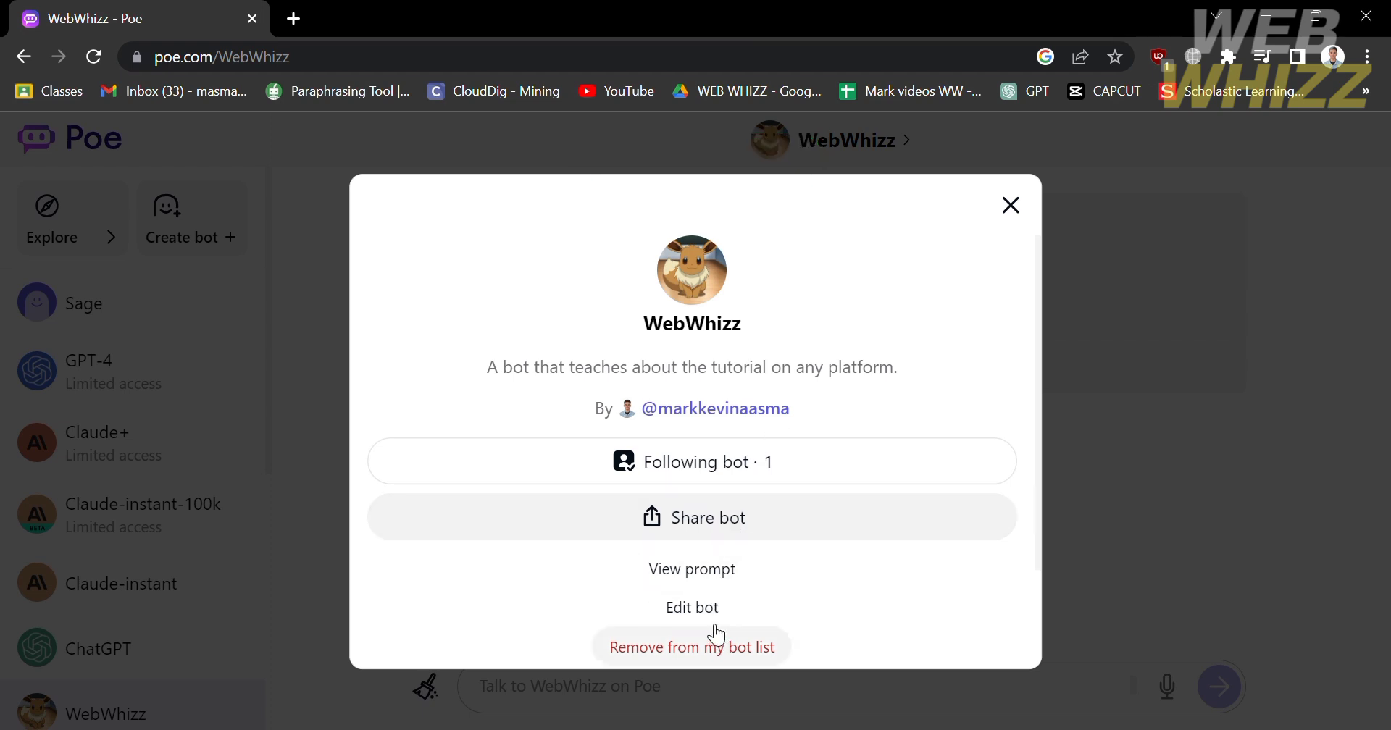
pyautogui.click(1011, 205)
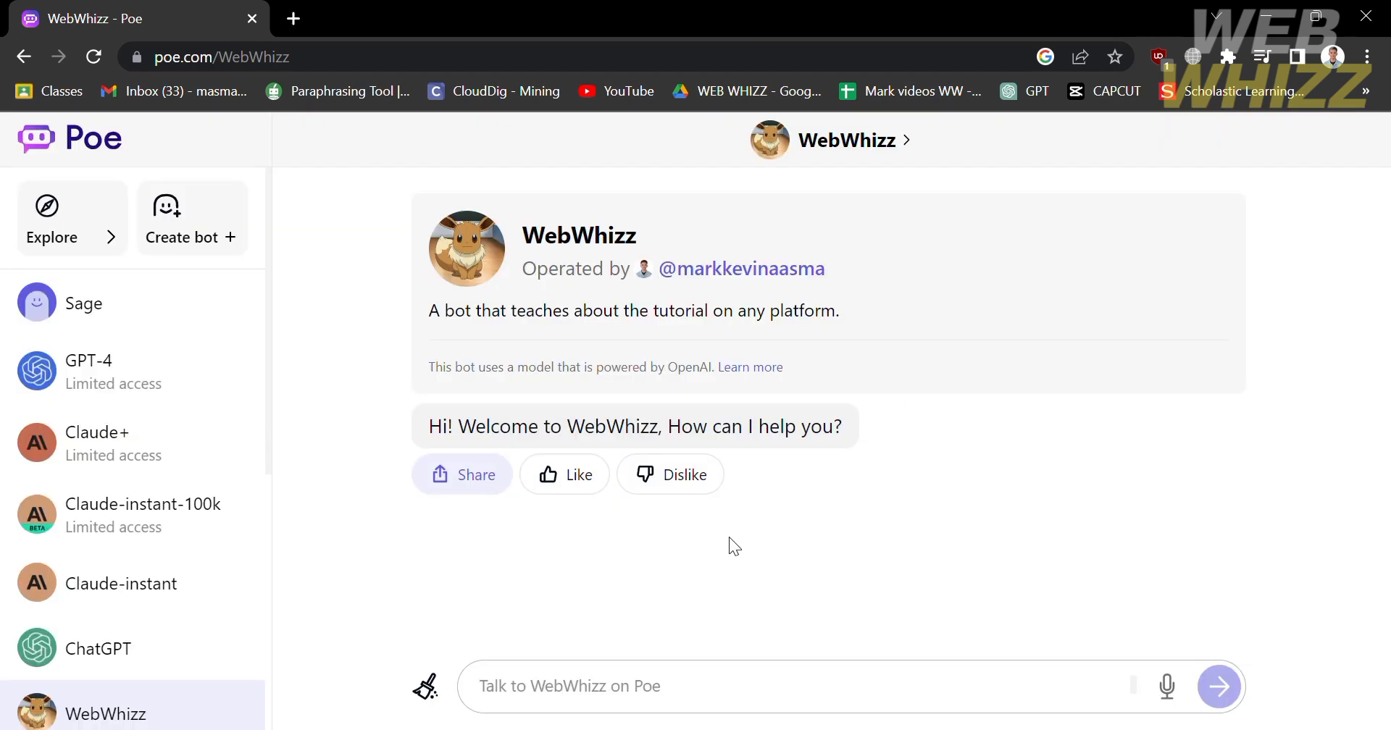
# - Send the bot the message "I'm new to facebook. How can I log out my account on Facebook?"
pyautogui.click(641, 702)
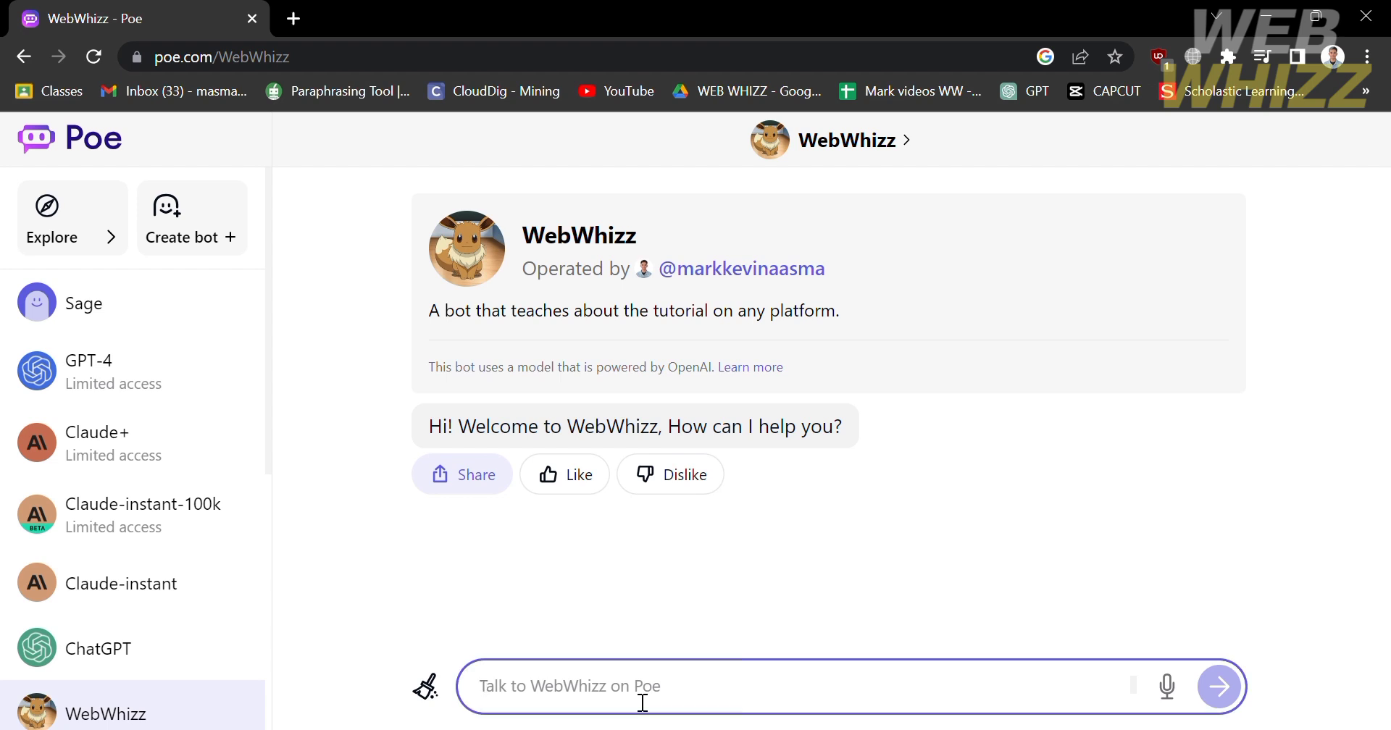
pyautogui.write('I')
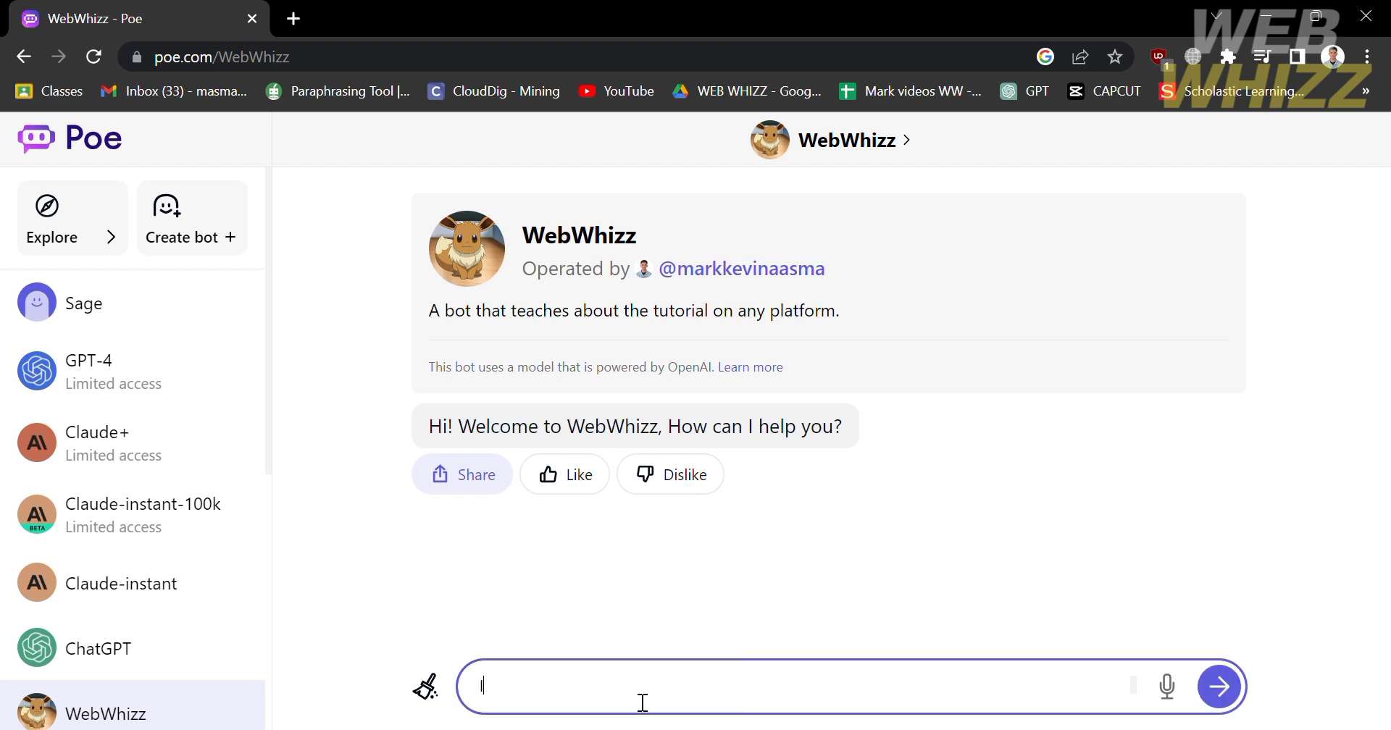
pyautogui.write("'m new to facebook")
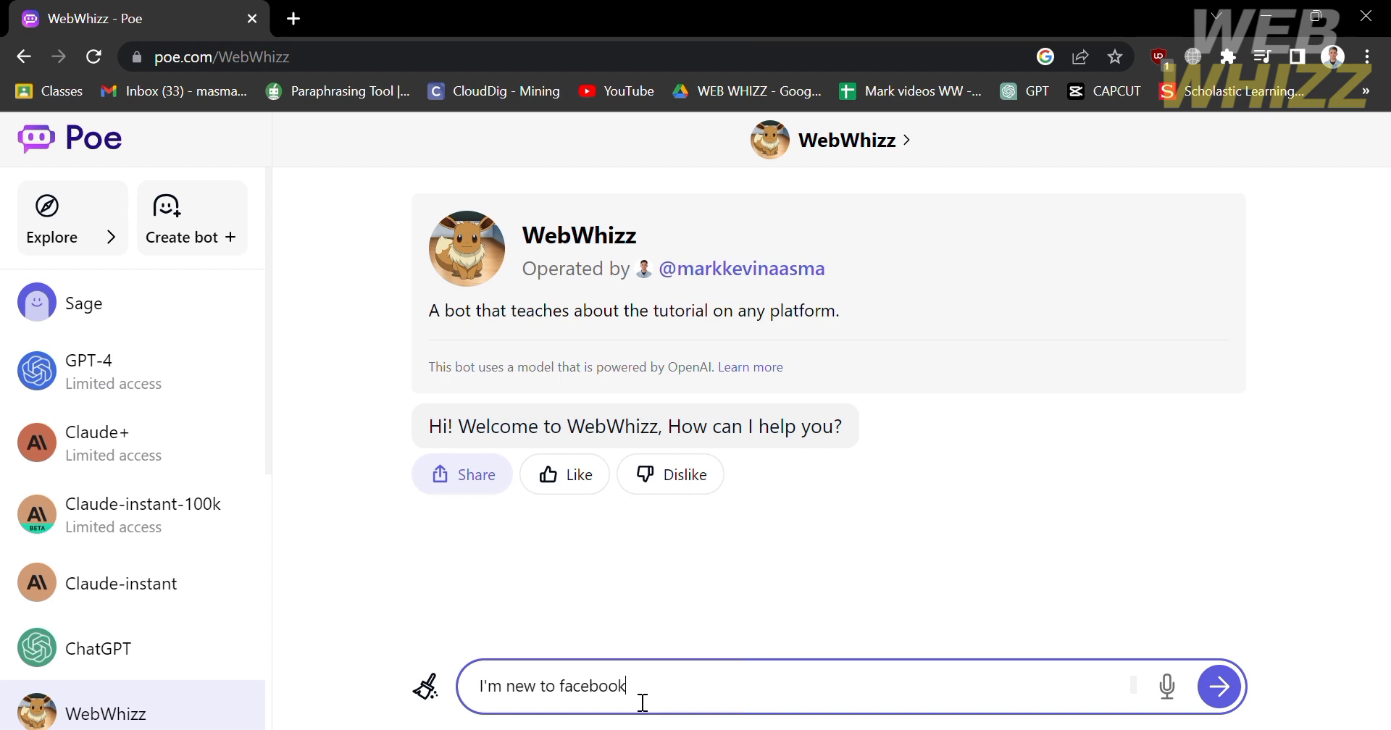
pyautogui.write('. How can I log out my account on Facebook?')
pyautogui.press('Return')
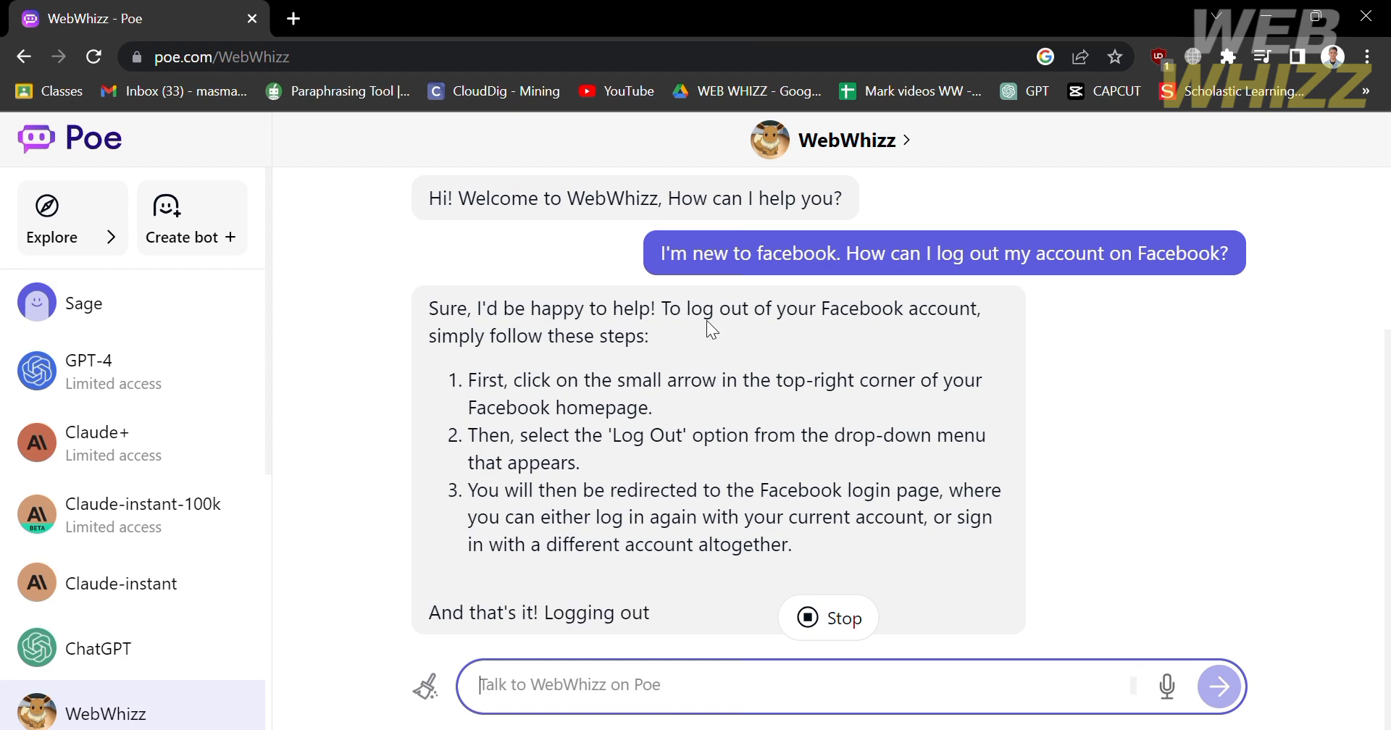
# - Read the bot's reply about logging out of Facebook and mark it as liked
pyautogui.scroll(1, 646, 427)
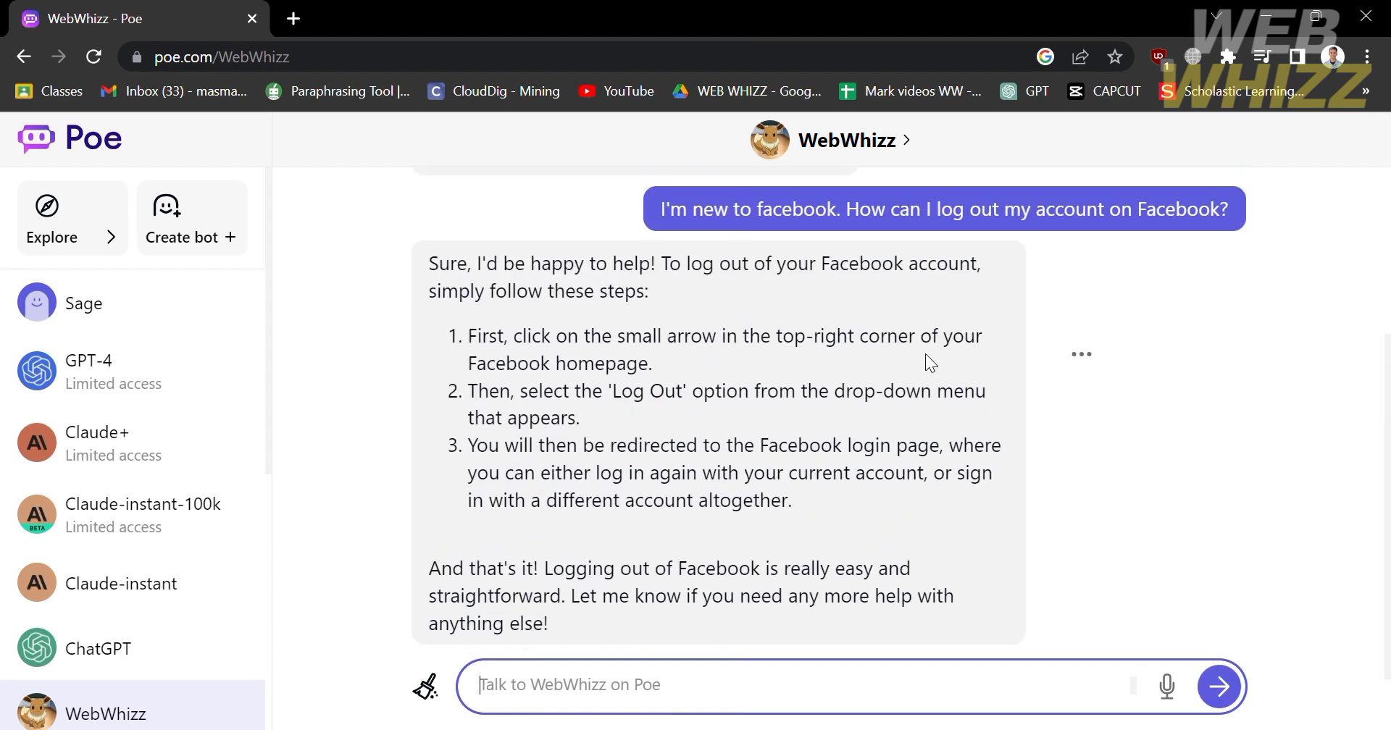
pyautogui.scroll(1, 925, 354)
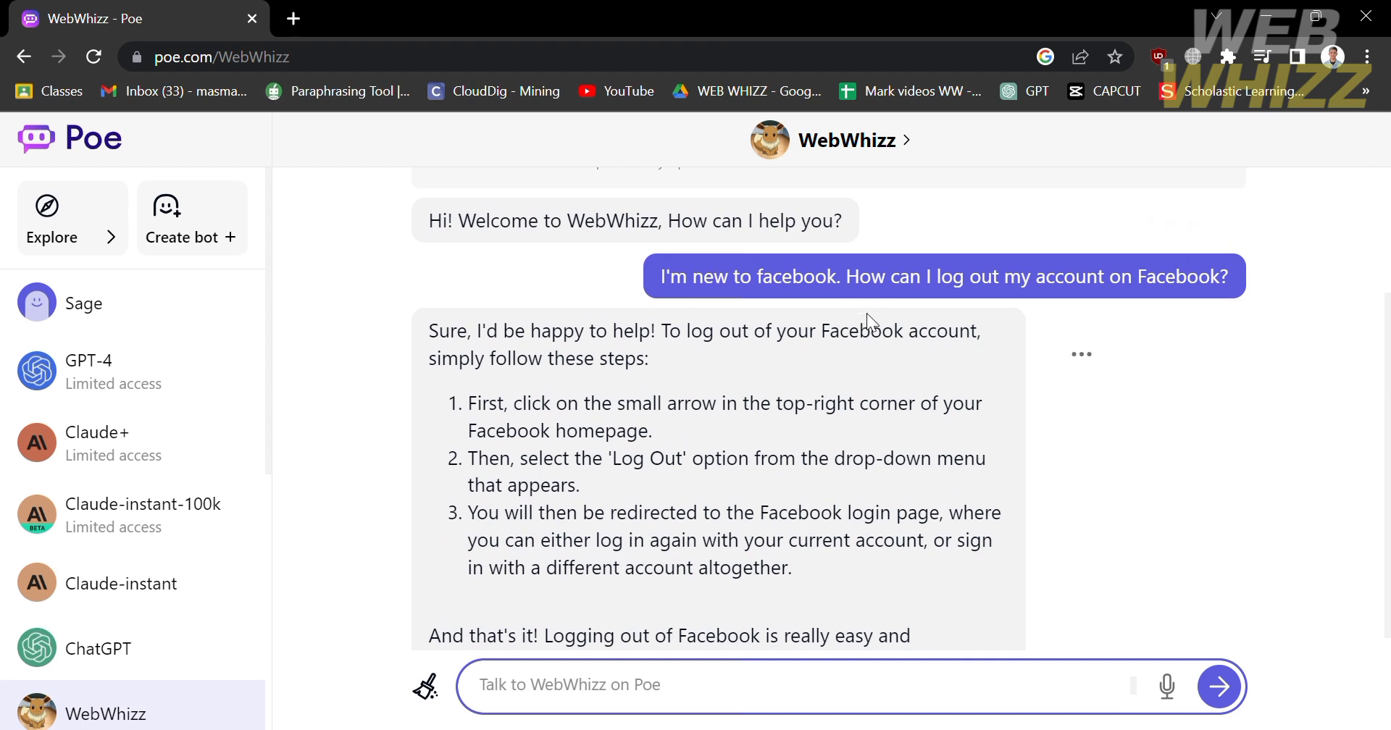
pyautogui.scroll(-2, 1097, 393)
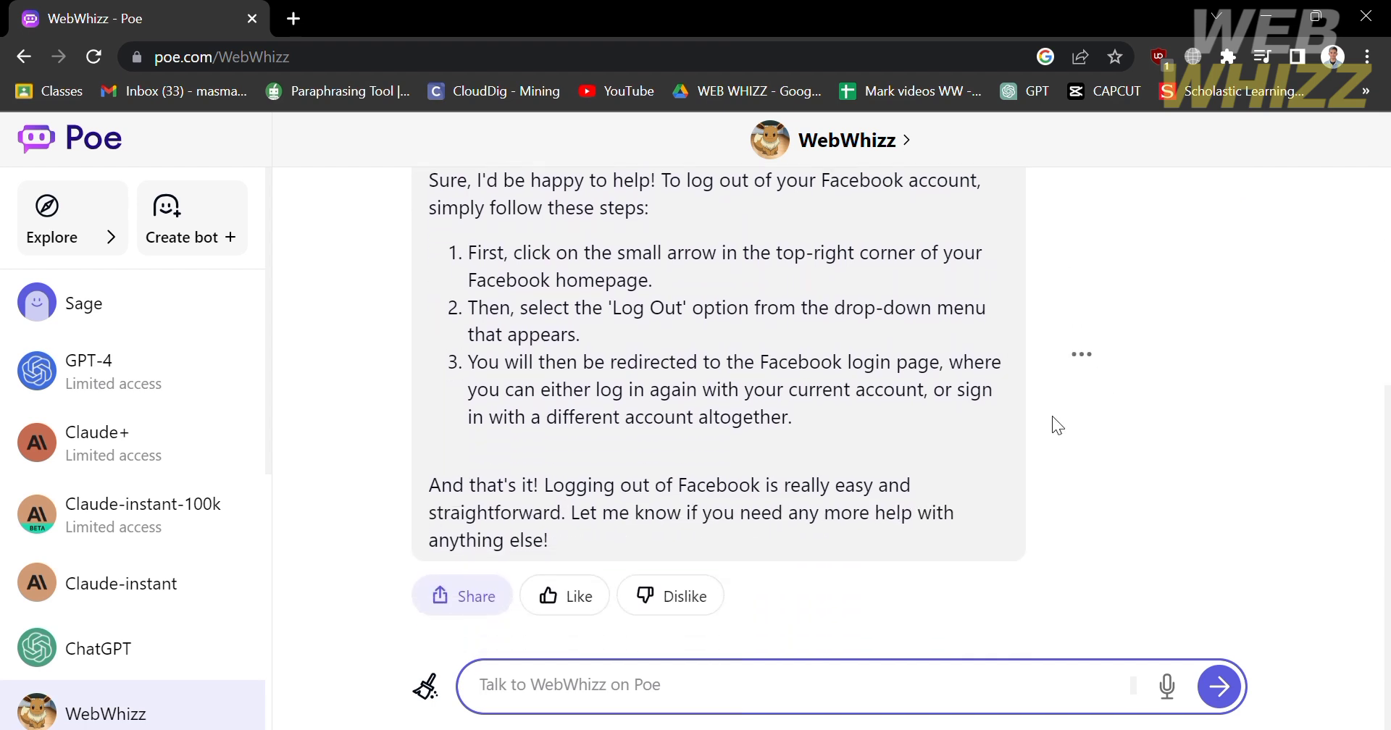
pyautogui.click(550, 600)
# - Ask the bot "How can I log in on my spotify?" and review its answer
pyautogui.scroll(4, 906, 415)
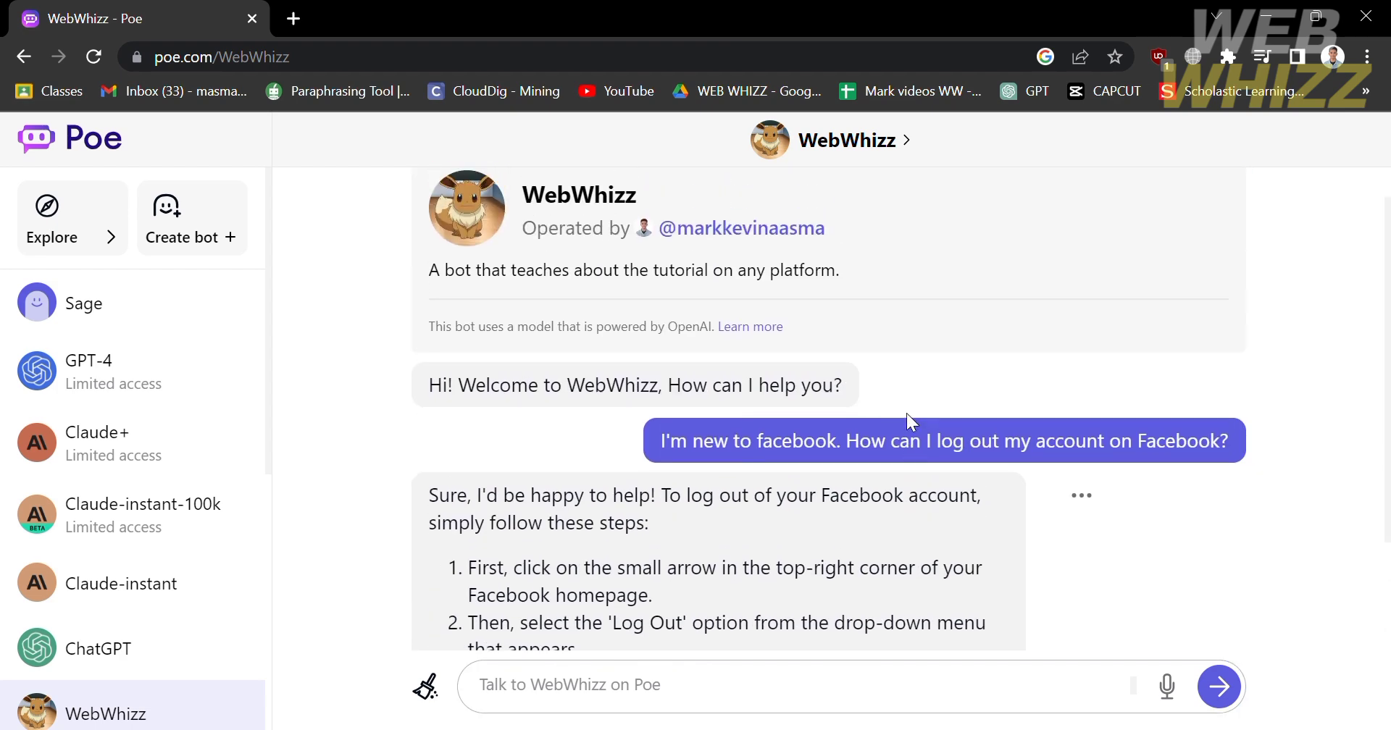
pyautogui.scroll(-4, 906, 414)
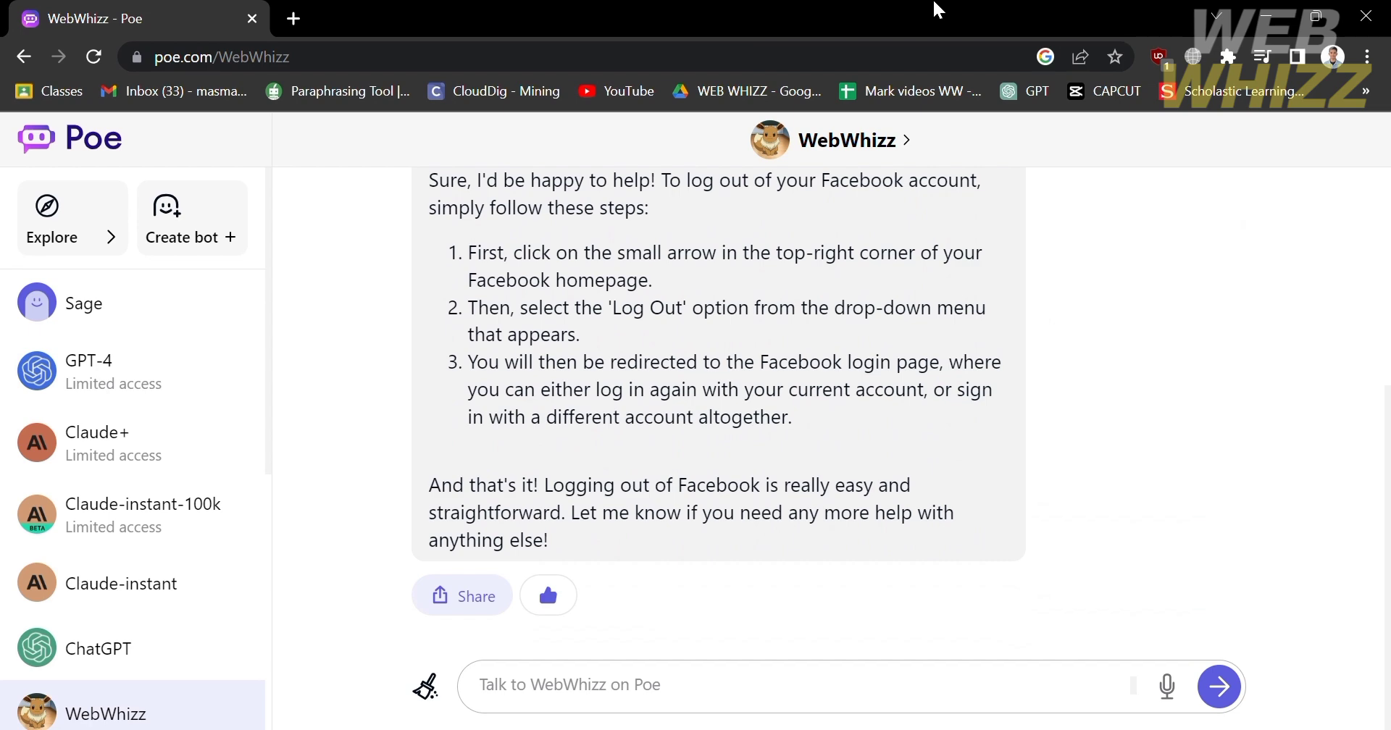
pyautogui.scroll(4, 923, 207)
pyautogui.scroll(-4, 923, 208)
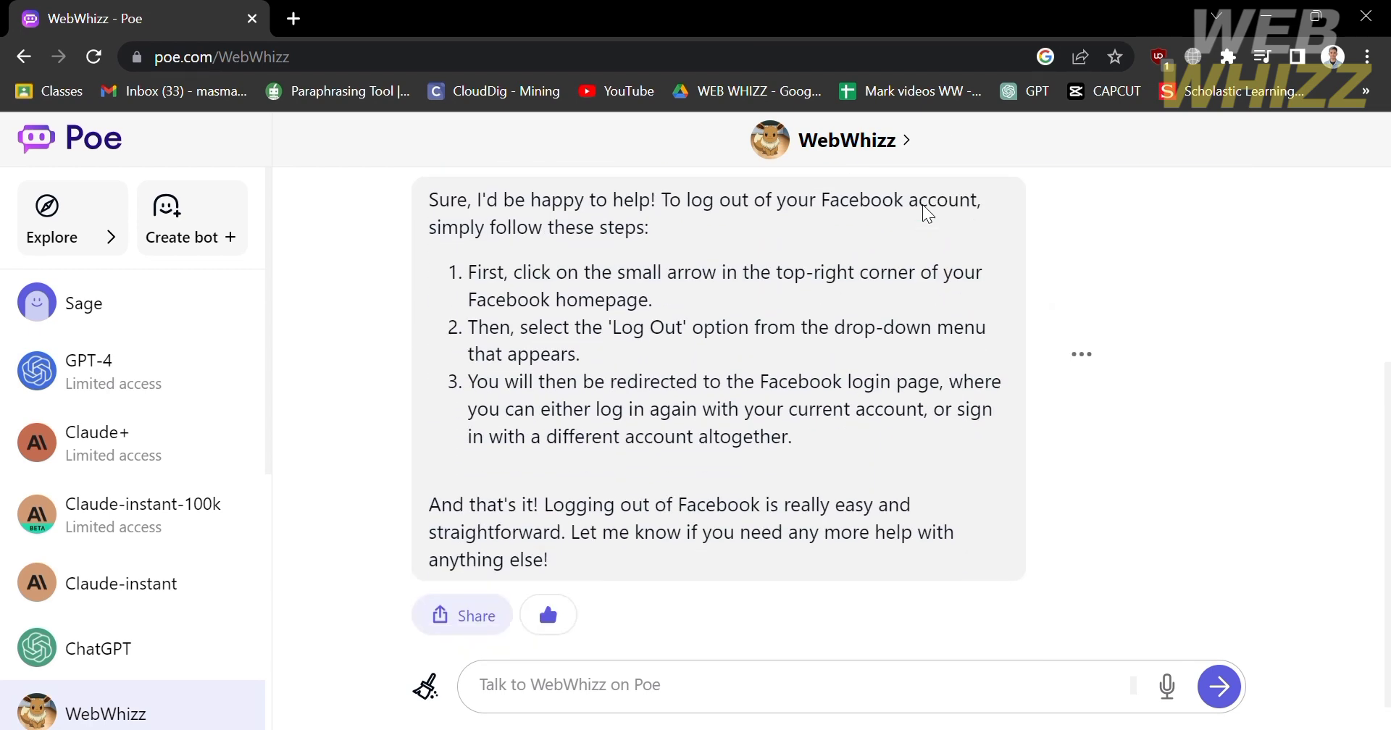
pyautogui.click(699, 692)
pyautogui.write('How can')
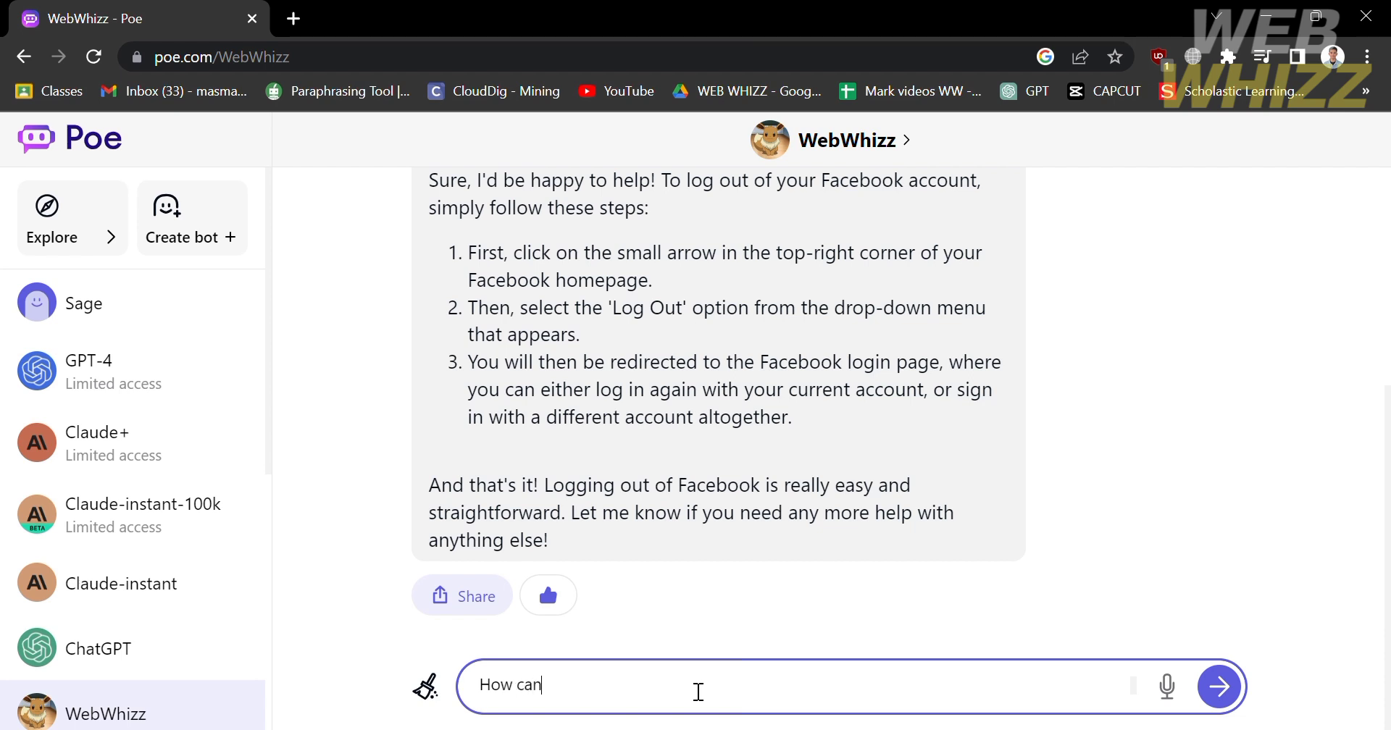
pyautogui.write(' I log in on my spotify?')
pyautogui.press('Return')
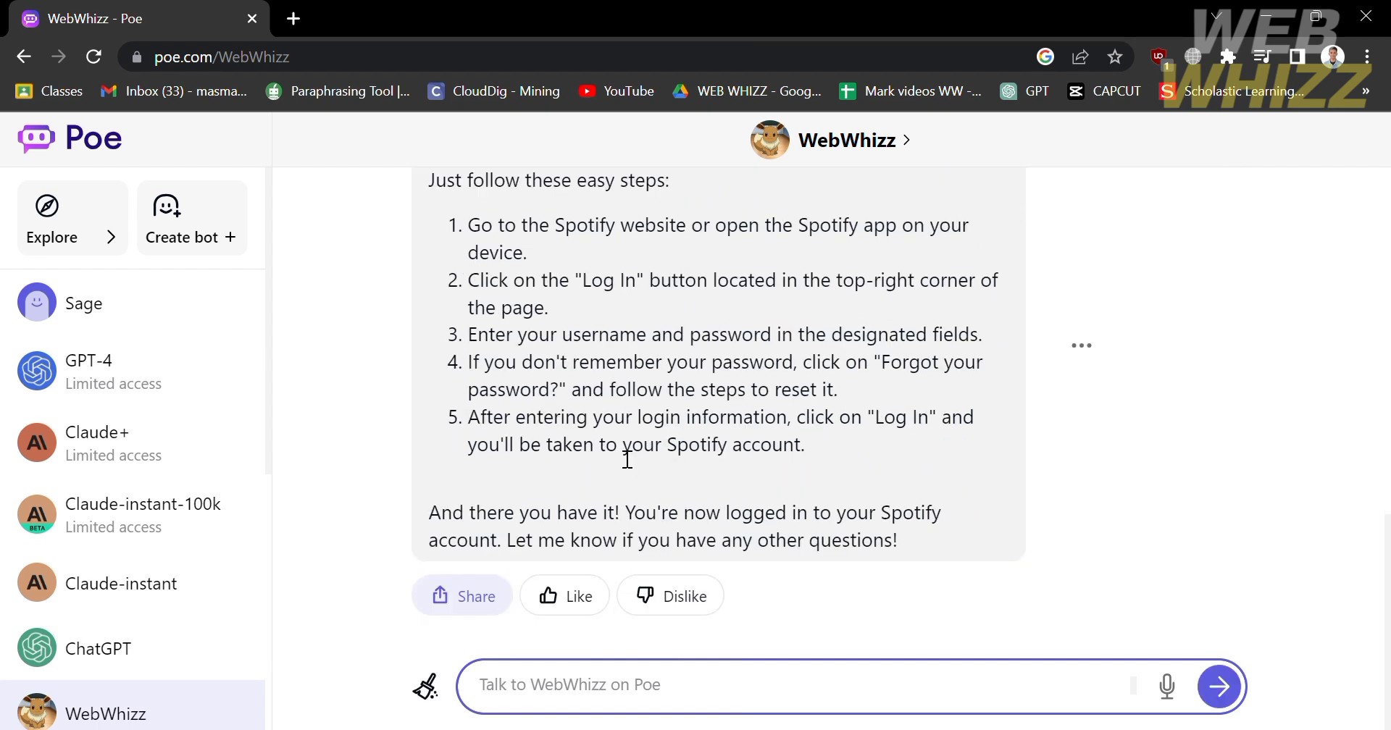
pyautogui.scroll(3, 636, 457)
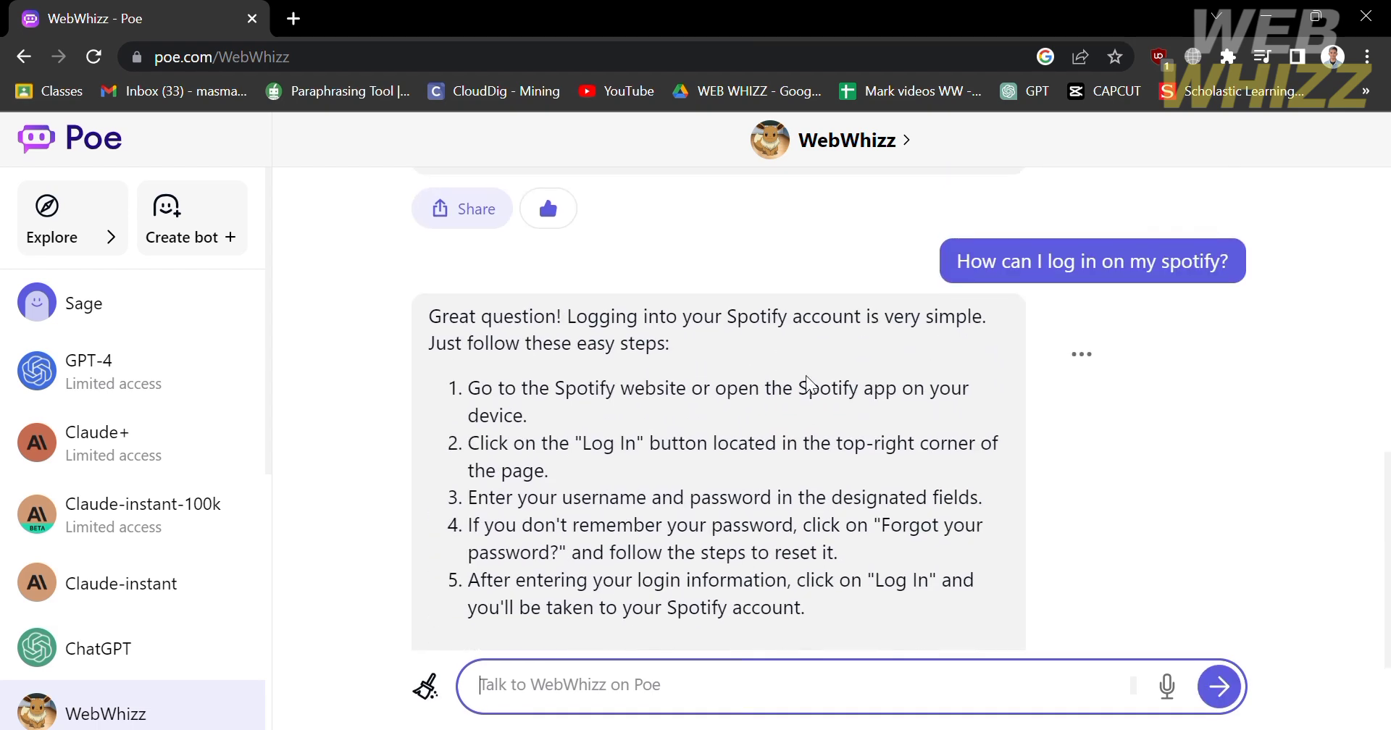
pyautogui.scroll(-3, 829, 478)
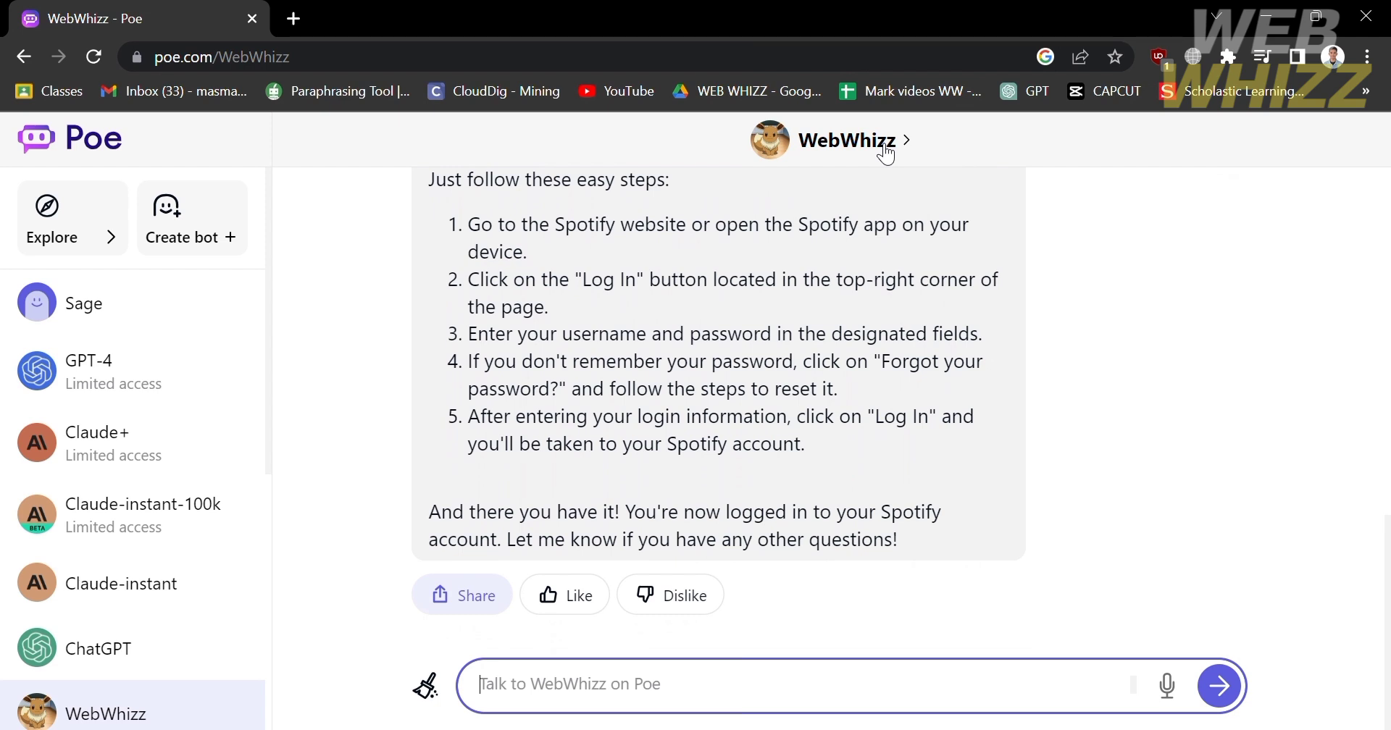
pyautogui.click(992, 391)
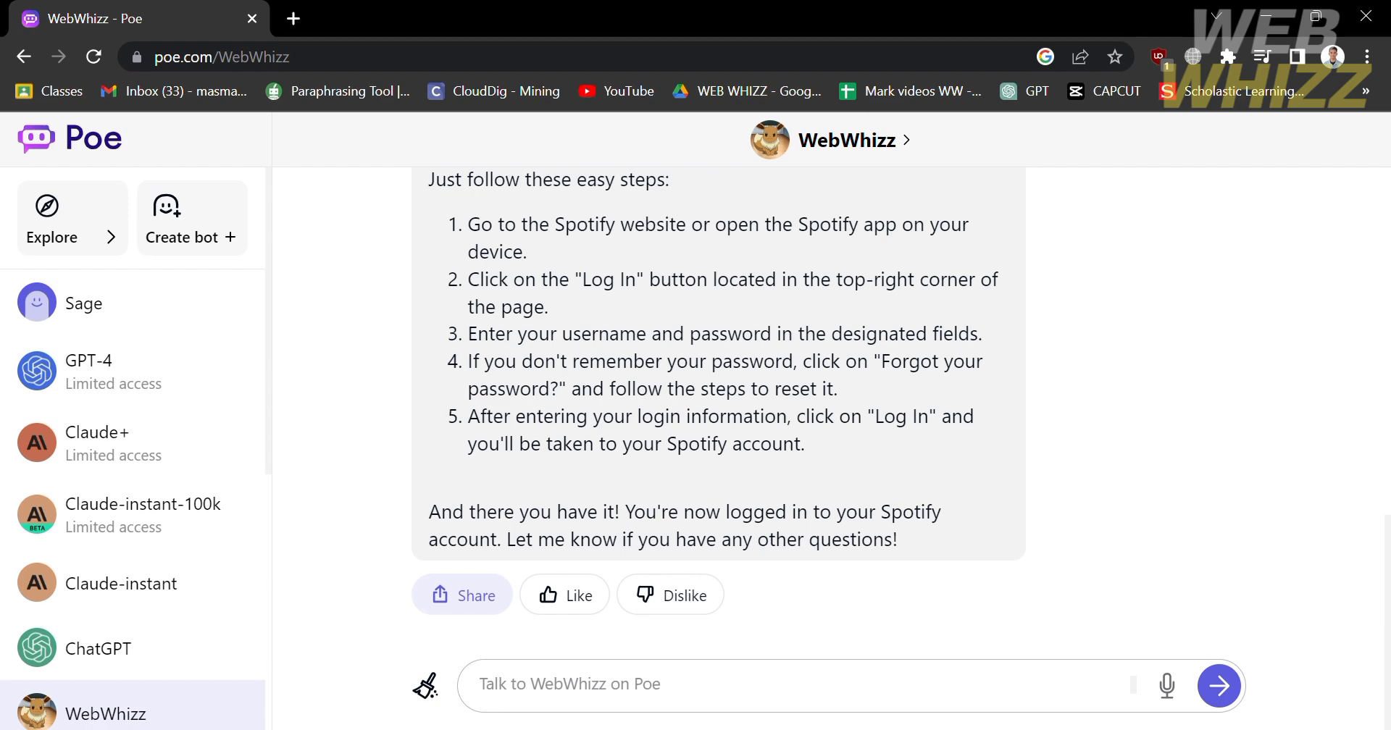
# - Clear the WebWhizz chat's context and look back over the earlier Spotify answer
pyautogui.click(426, 690)
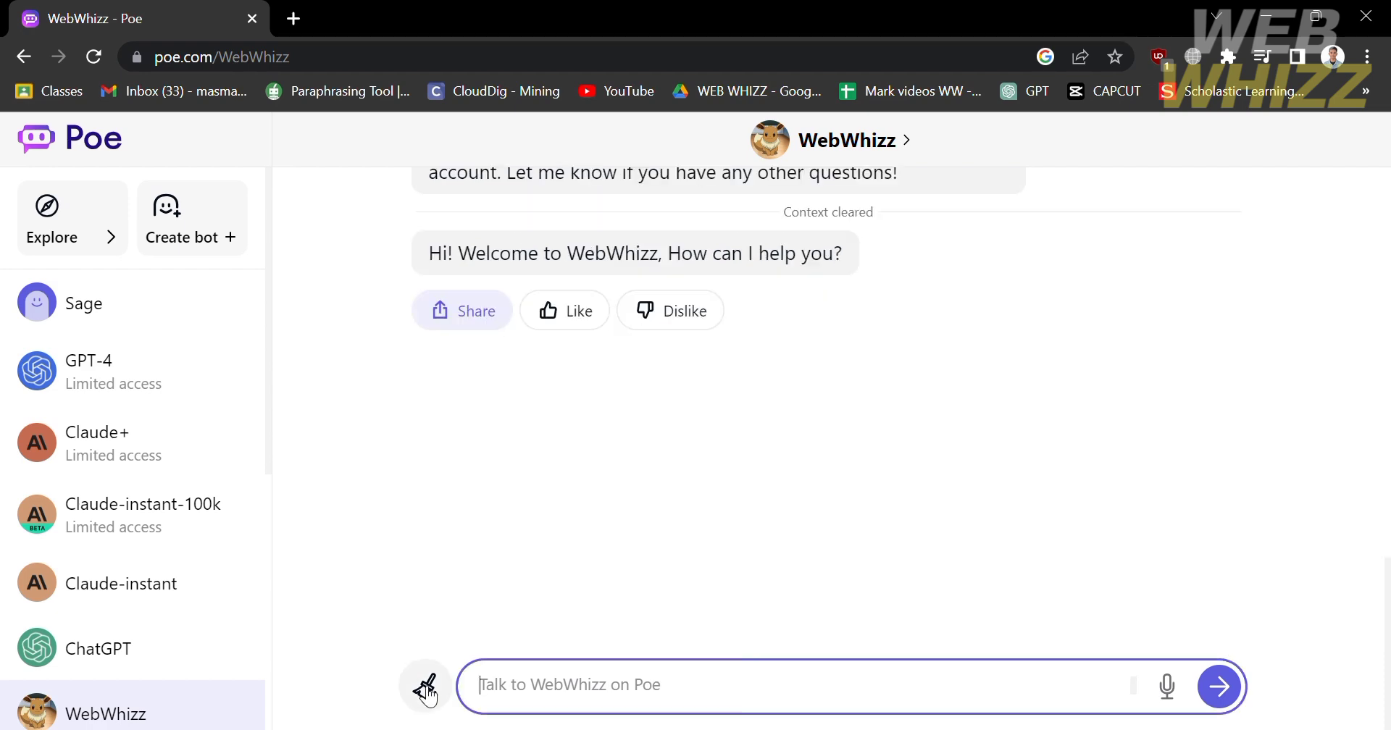
pyautogui.scroll(10, 709, 341)
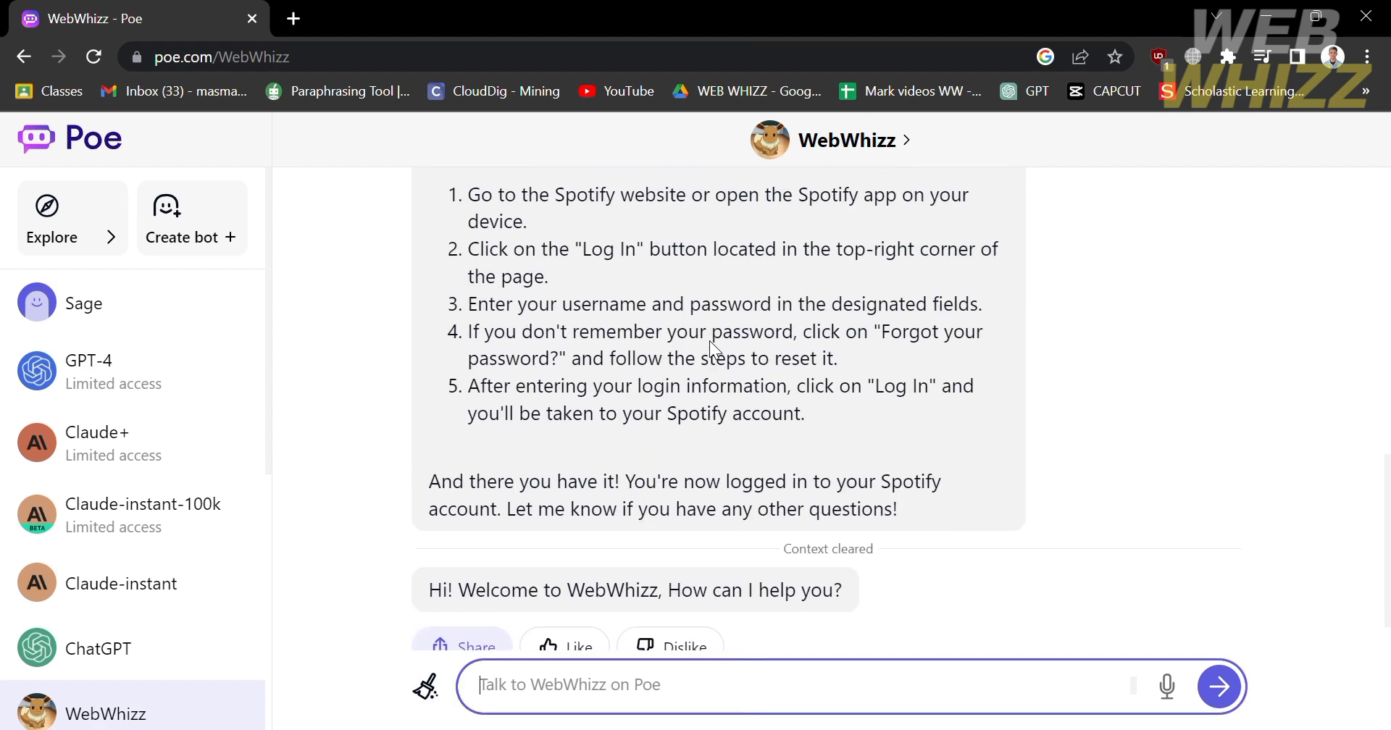
pyautogui.scroll(-10, 720, 352)
# - Open the Poe account settings and look over the subscription, message allowance and email sections
pyautogui.scroll(-2, 191, 398)
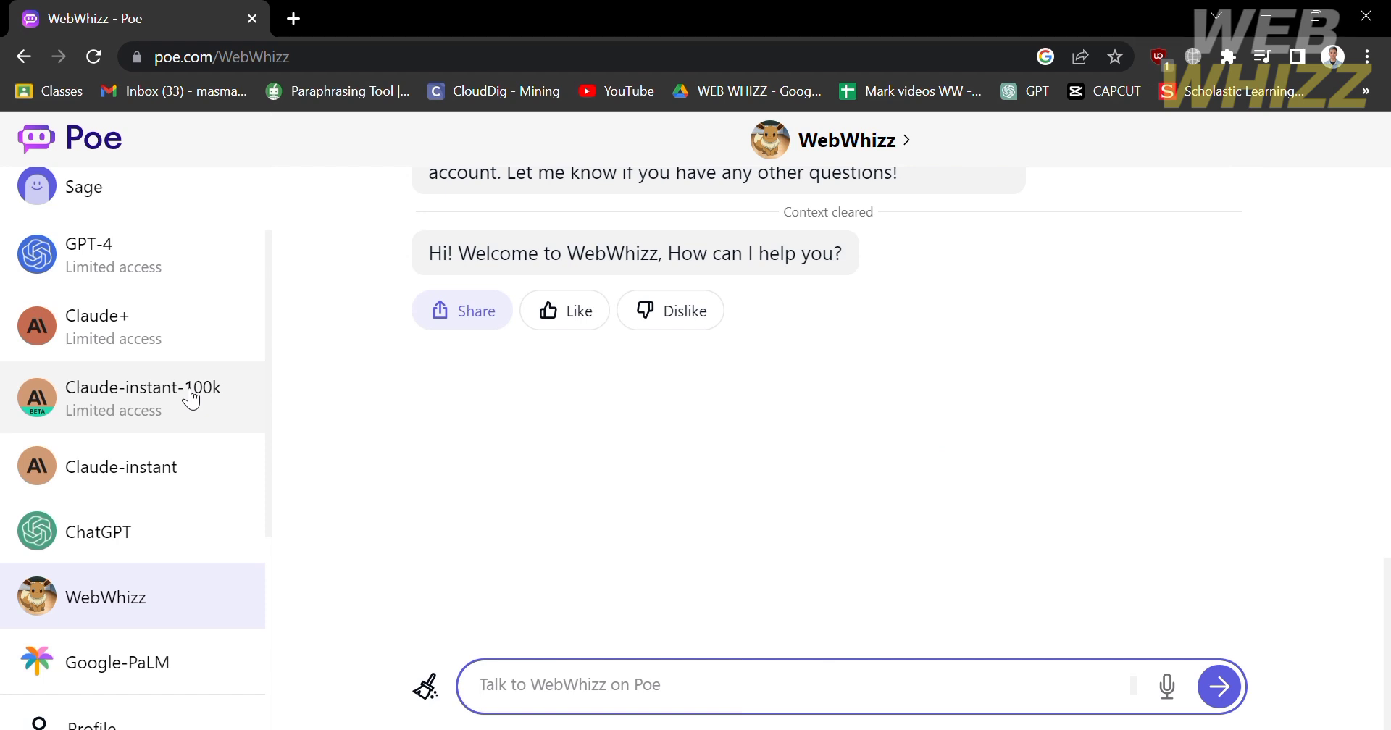
pyautogui.scroll(-3, 187, 311)
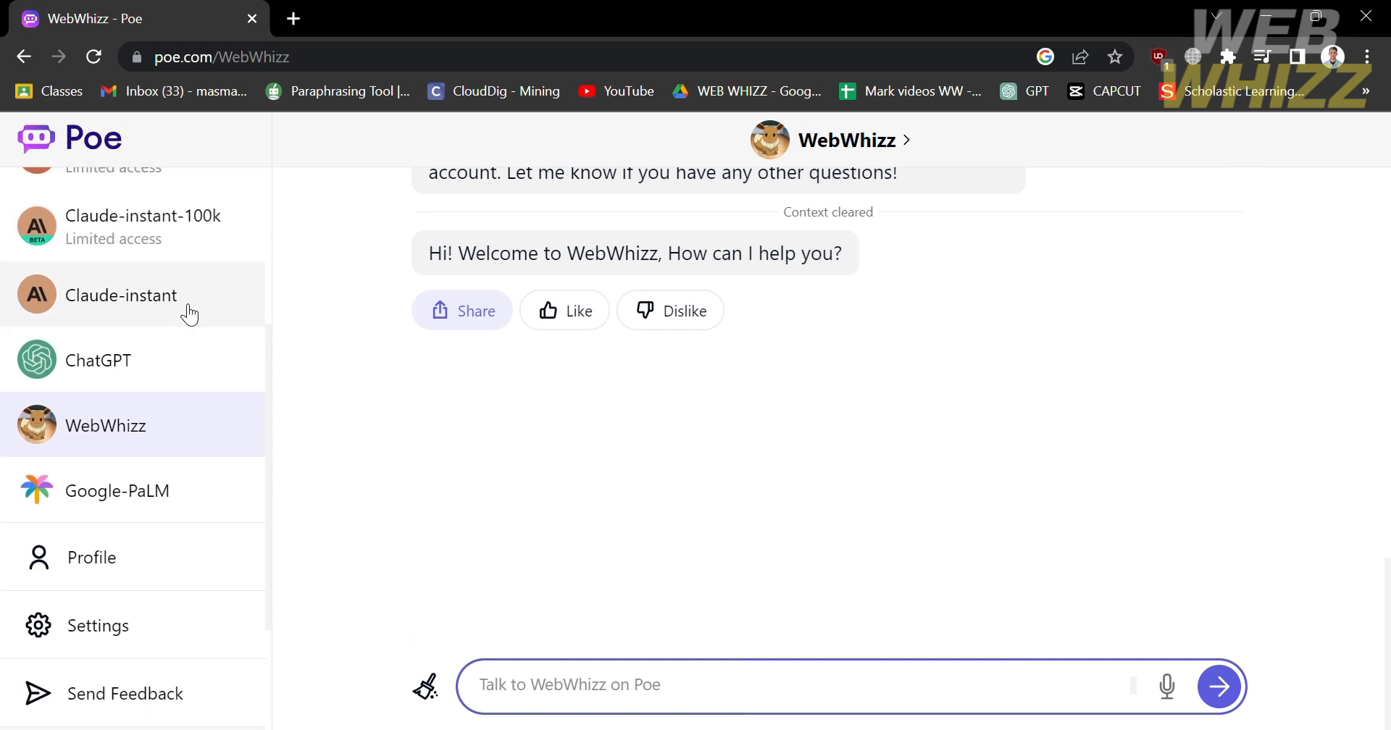
pyautogui.scroll(-2, 188, 313)
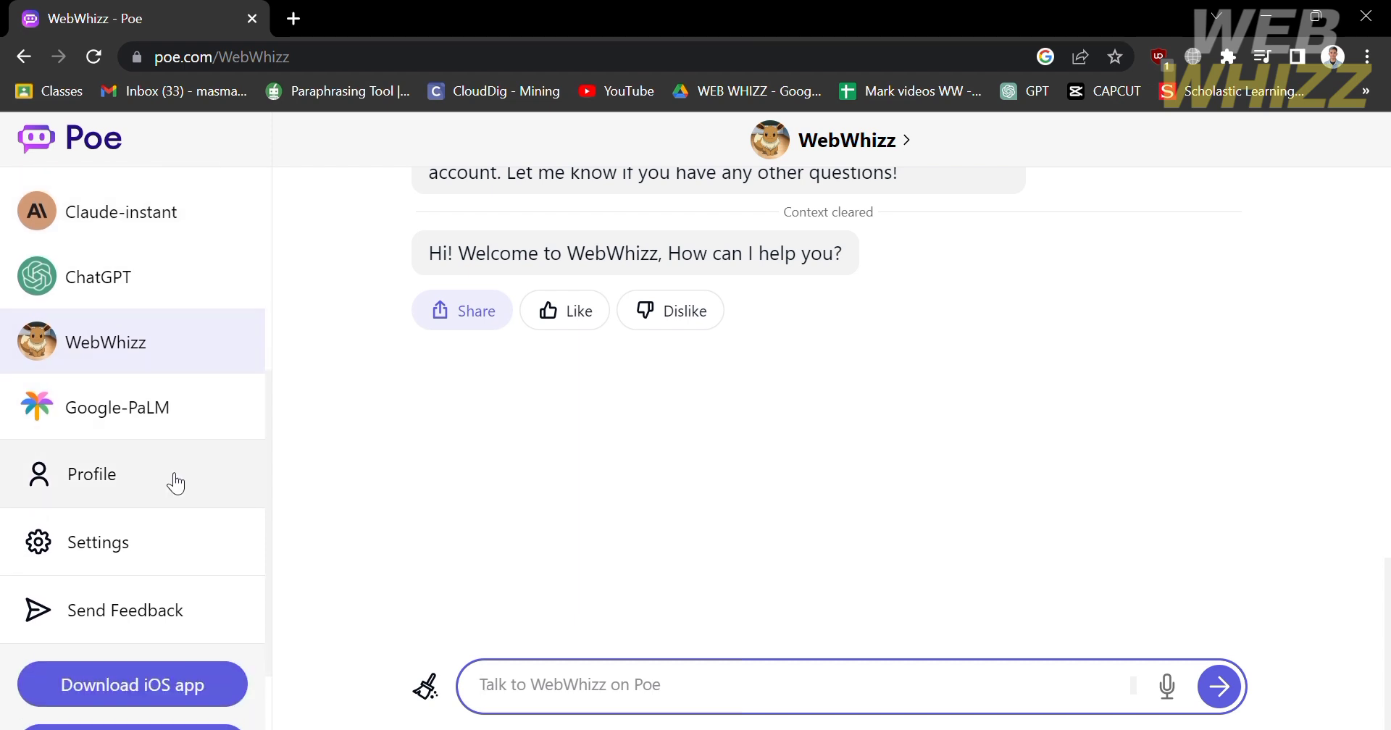
pyautogui.click(205, 545)
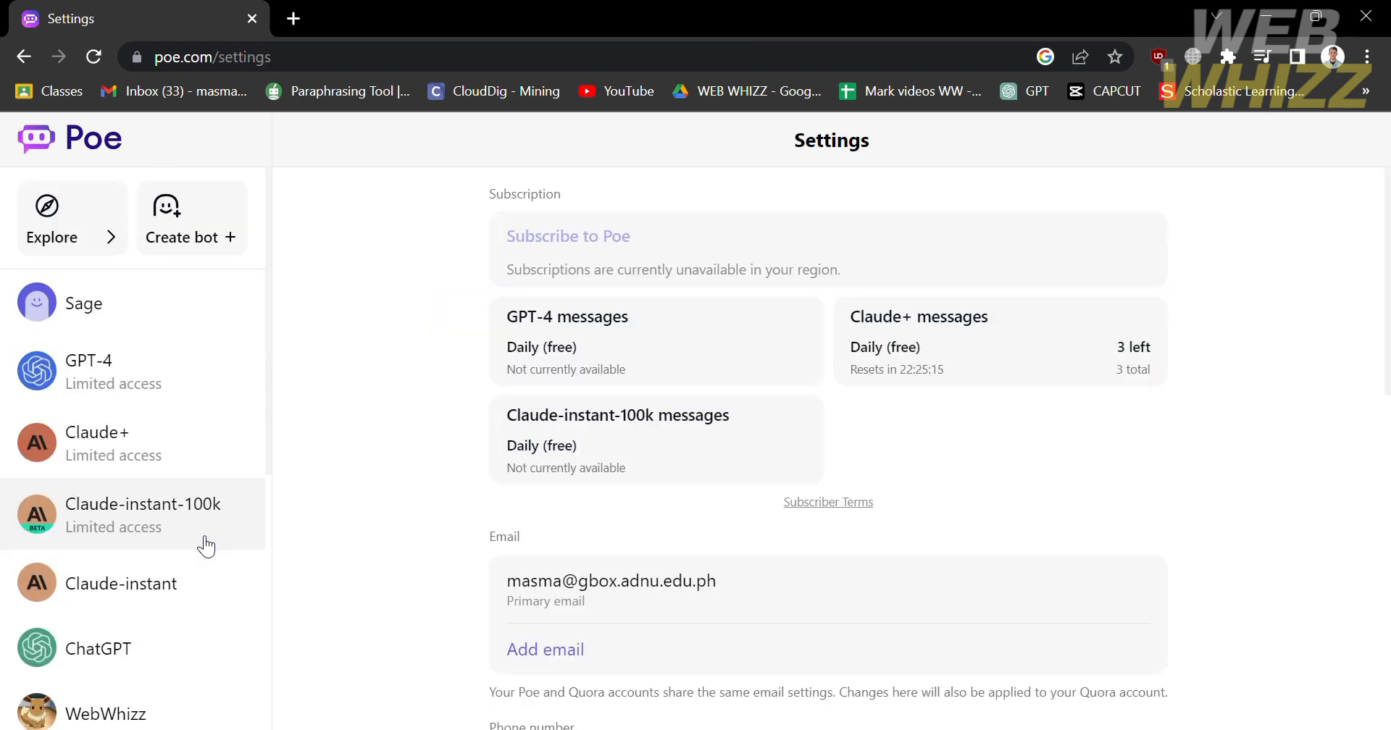
pyautogui.scroll(-2, 1037, 397)
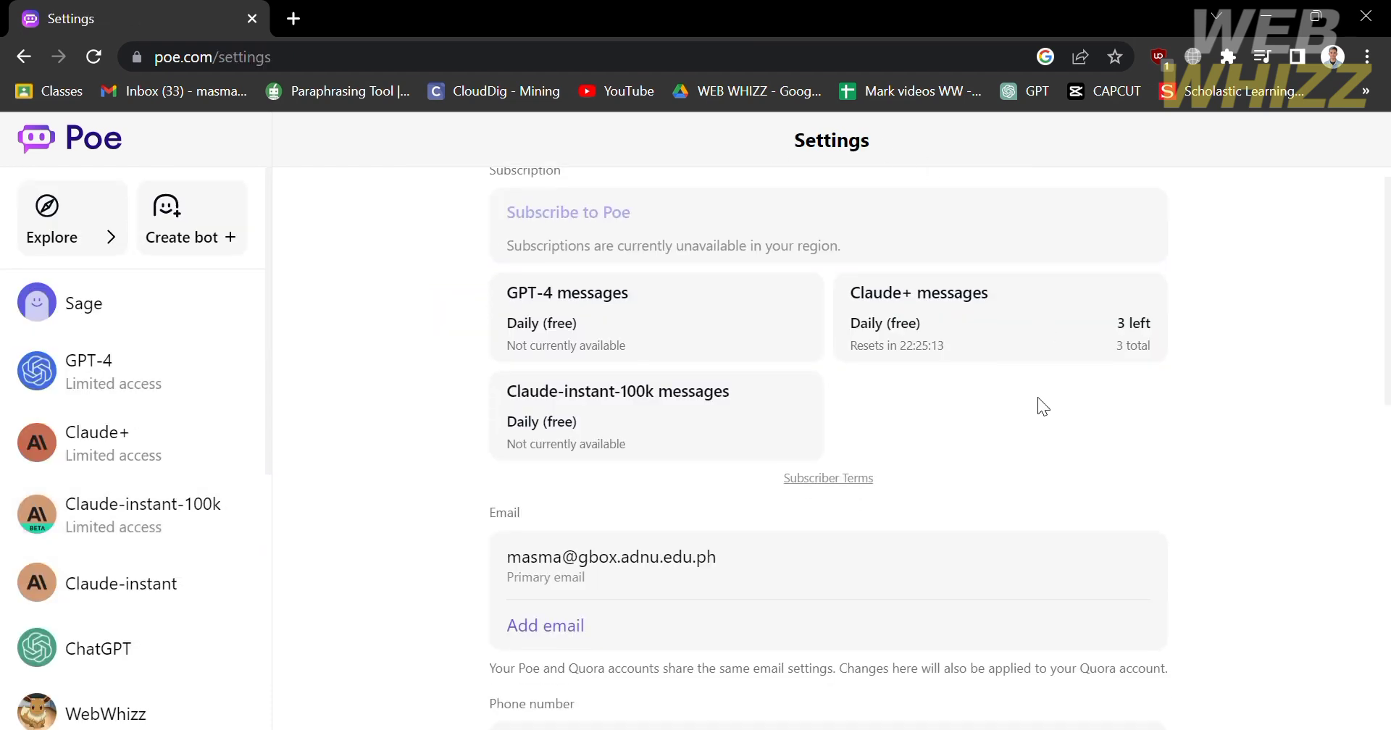